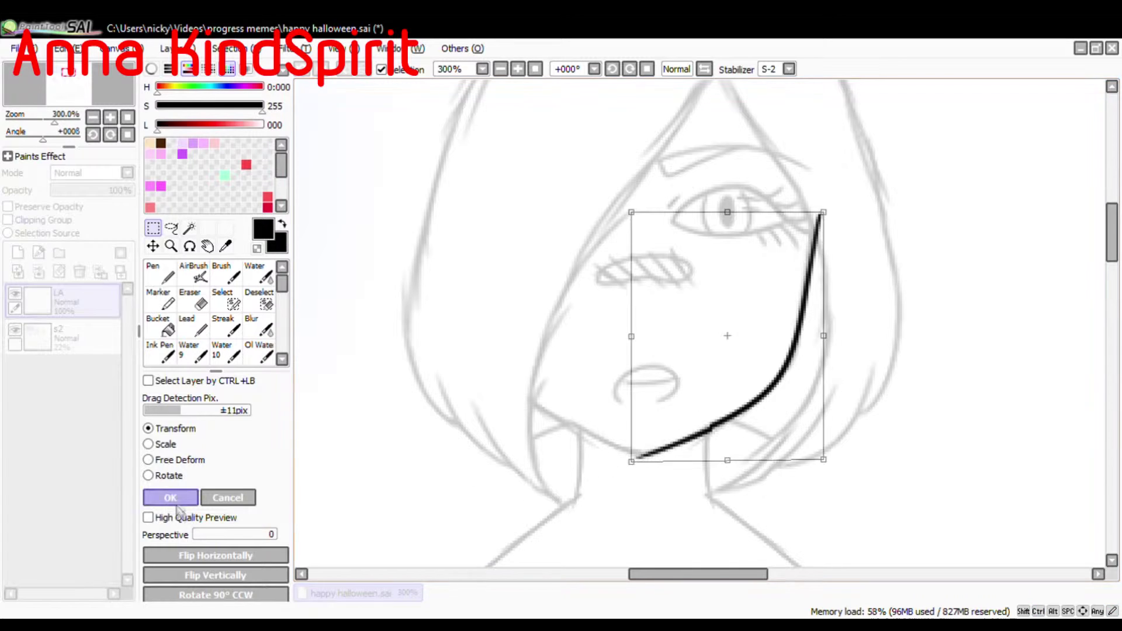
Duplicate the finished half of the jaw line onto a new layer and flip the copy horizontally for the opposite side.
left_click_drag(760, 122, 718, 173)
key("ctrl+c")
key("ctrl+v")
key("ctrl+t")
left_click(215, 555)
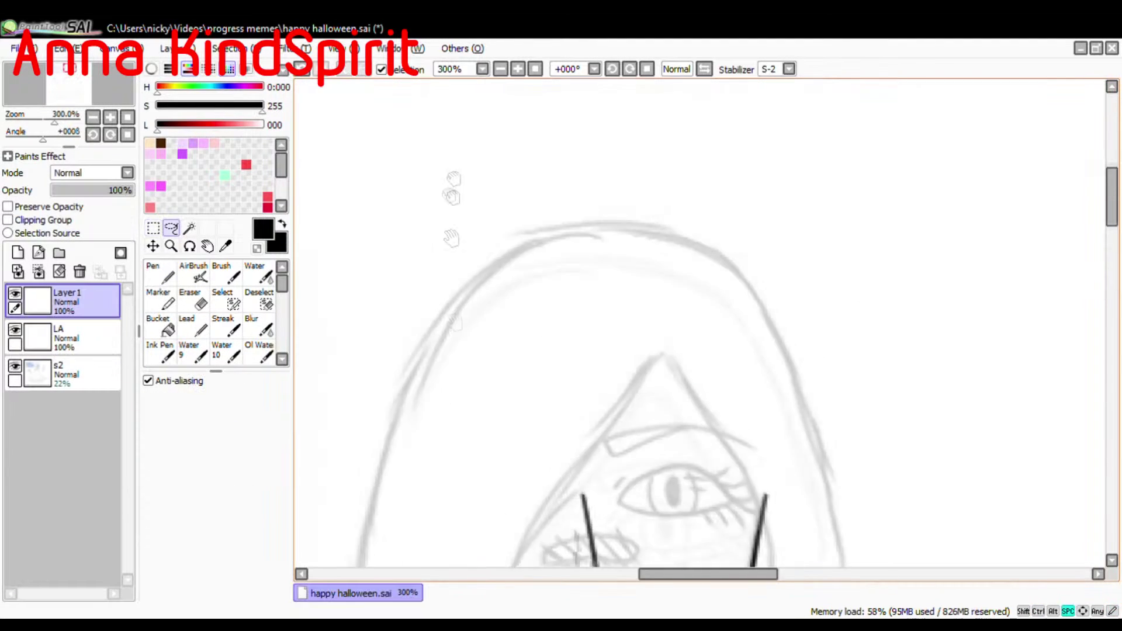
Clean up the chin where the two jaw halves meet, using the size 5 Eraser, and return to the Pen on Layer1.
key("ctrl+z")
key("ctrl+z")
left_click(192, 299)
left_click(157, 544)
left_click_drag(645, 499, 626, 495)
left_click(70, 338)
left_click(160, 273)
left_click(104, 304)
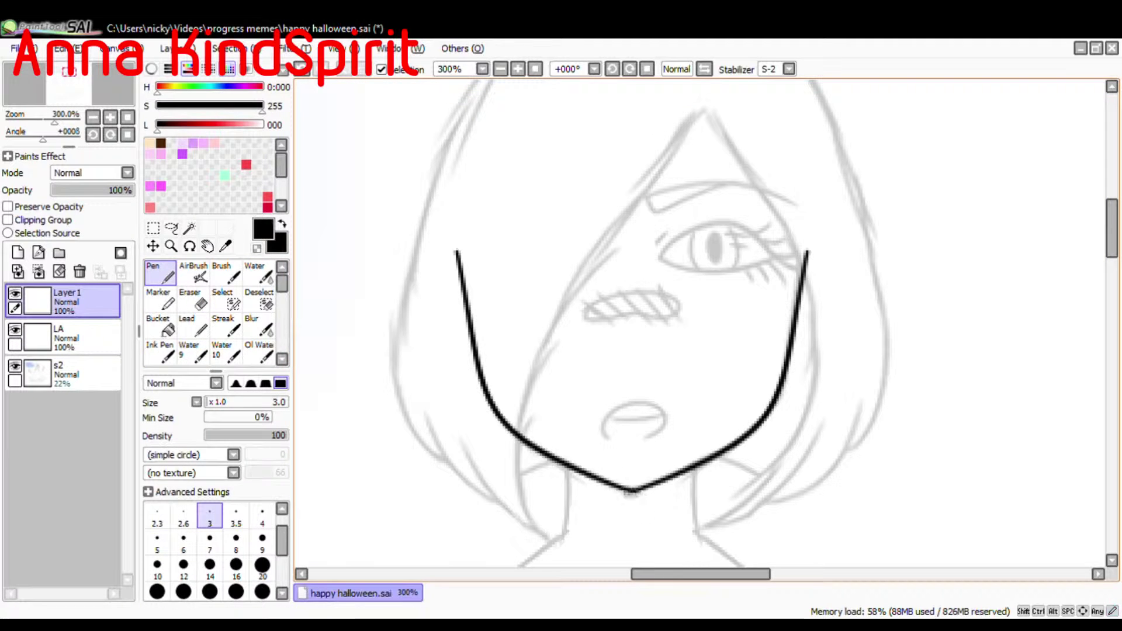
Hide the sketch layer s2 and merge the mirrored jaw line down into the LA layer.
left_click(500, 69)
left_click(15, 366)
left_click(517, 69)
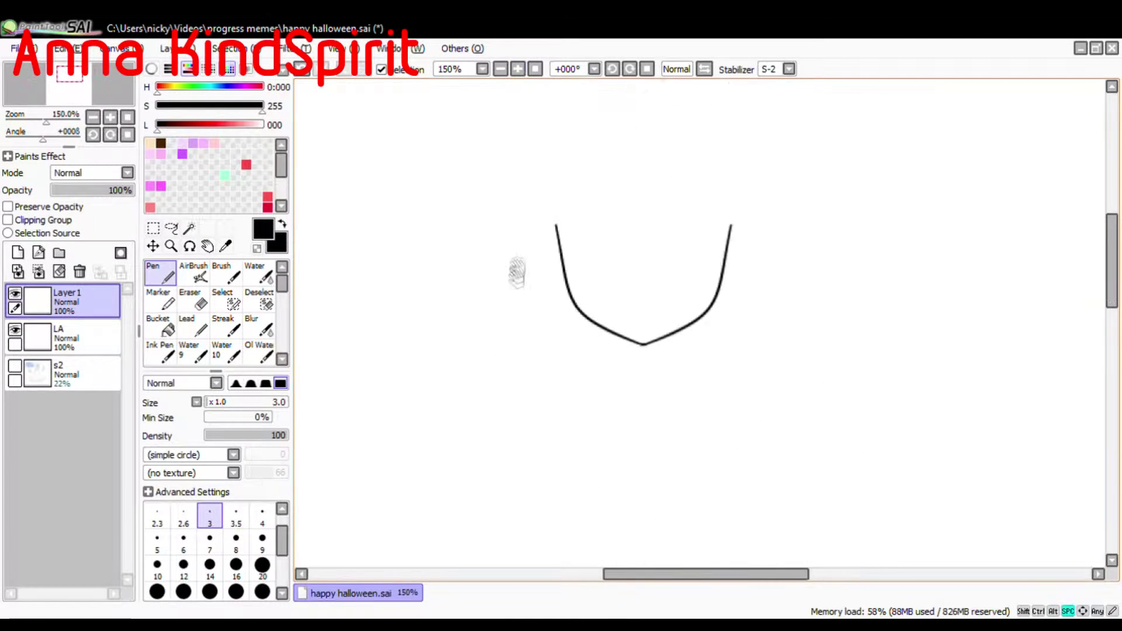
left_click(518, 69)
left_click(39, 272)
Smooth the tip of the chin with the Eraser and make the sketch layer s2 visible again.
left_click(192, 299)
left_click_drag(627, 436, 602, 433)
left_click(535, 69)
left_click(518, 69)
left_click_drag(530, 299, 530, 427)
left_click(518, 69)
left_click(518, 69)
left_click_drag(629, 444, 673, 455)
scroll(704, 429, "down", 3)
scroll(642, 380, "up", 3)
left_click(15, 330)
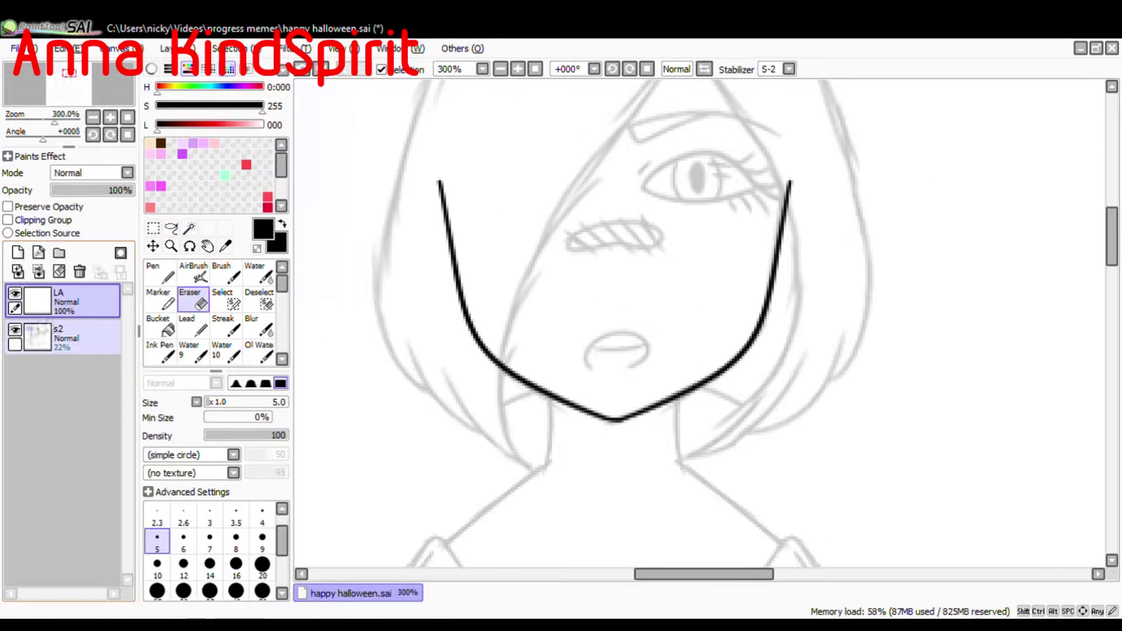
Ink the hatched oval on the nose and the mouth on a new layer with the size 3 Pen, adjusting strokes with Transform.
left_click(18, 252)
left_click(159, 273)
mouse_move(584, 224)
left_mouse_down()
mouse_move(633, 334)
mouse_move(665, 356)
mouse_move(620, 350)
left_mouse_up()
key("ctrl+z")
key("ctrl+t")
left_click_drag(718, 349, 713, 350)
left_click_drag(550, 363, 550, 360)
left_click(170, 498)
left_click_drag(712, 350, 641, 361)
key("ctrl+t")
left_click(171, 497)
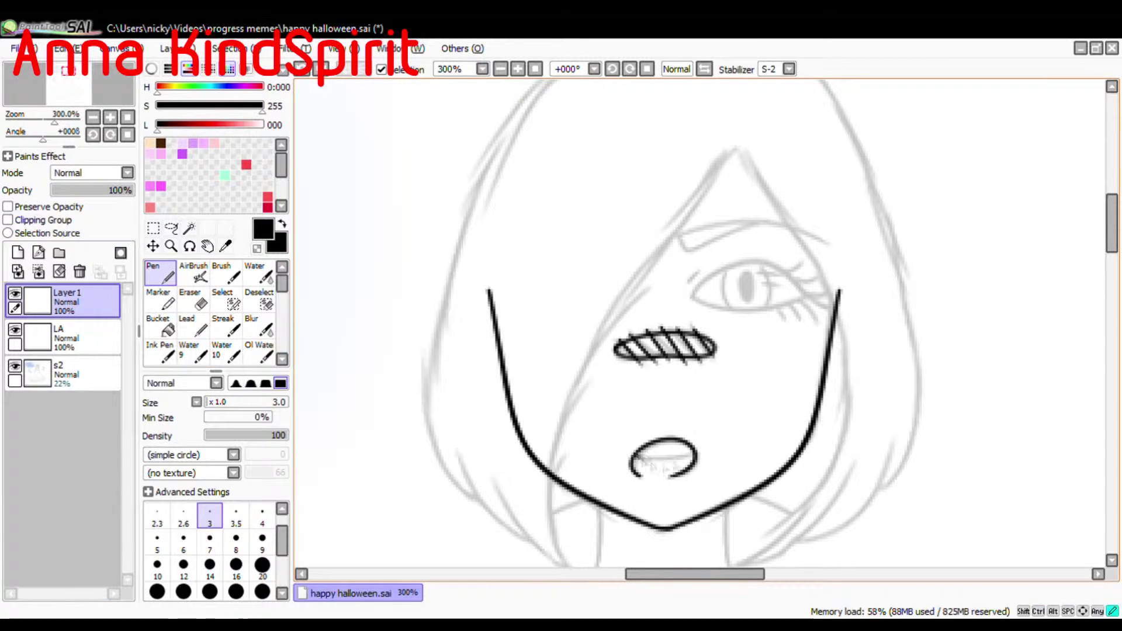
Merge the nose and mouth layer down into the LA layer.
left_click(536, 69)
left_click(518, 69)
left_click(518, 69)
left_click(517, 69)
left_click(517, 69)
left_click(518, 69)
left_click(500, 69)
left_click(38, 272)
Ink the long bang curve from the parting down past the jaw on a new layer and fit it to the sketch with Transform.
left_click(18, 252)
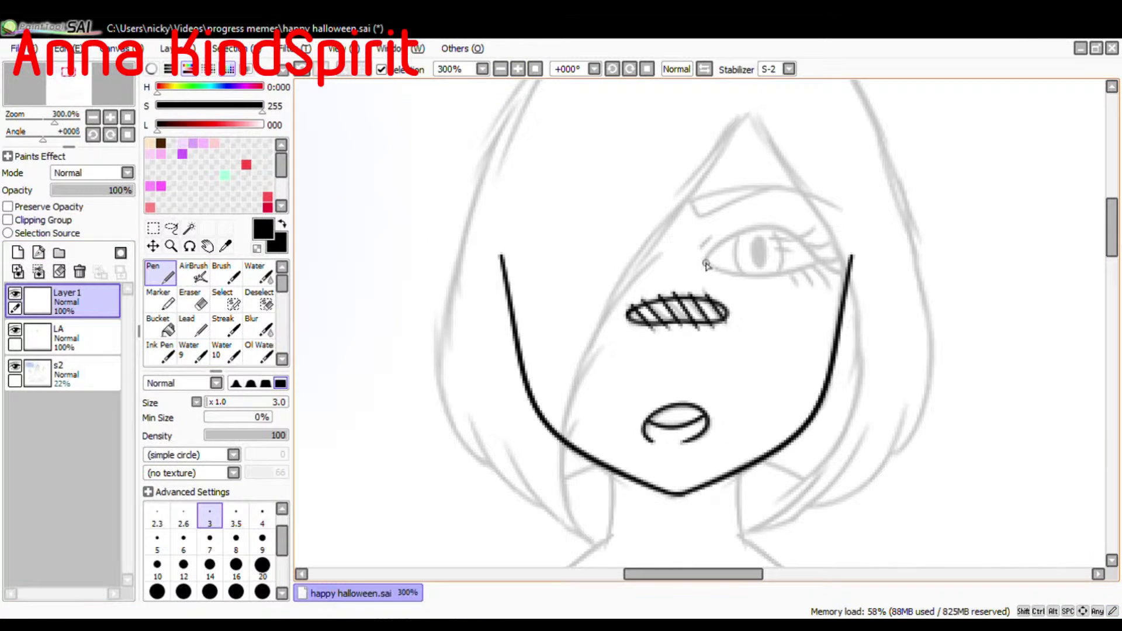
mouse_move(748, 117)
left_mouse_down()
mouse_move(596, 534)
mouse_move(656, 546)
left_mouse_up()
key("ctrl+t")
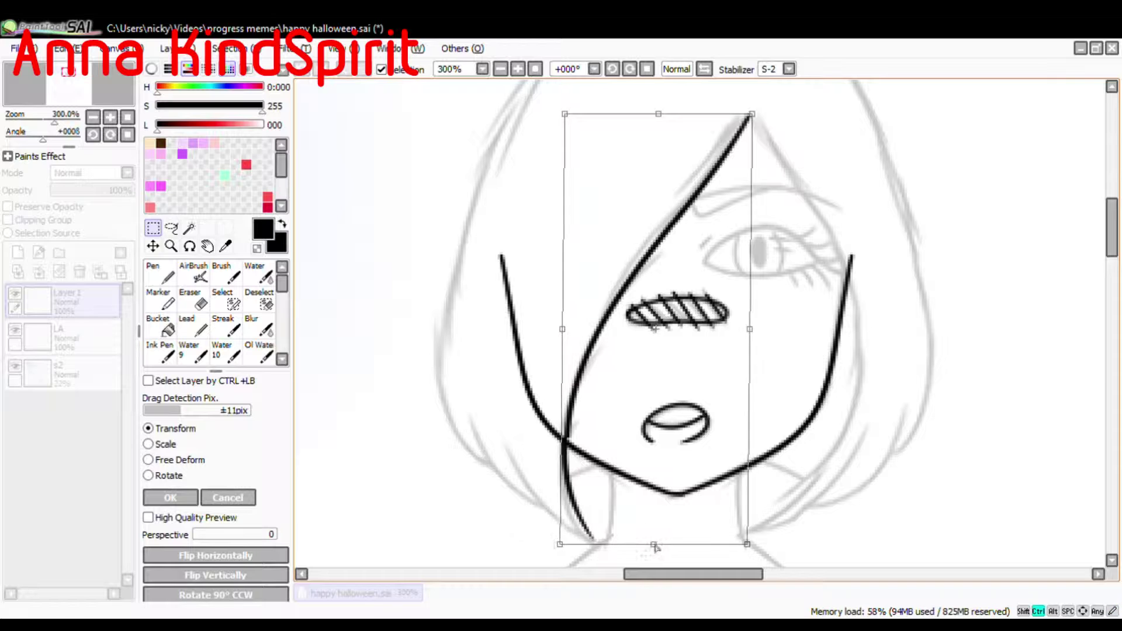
key("Return")
Ink the second bang curve from the parting around the eye side of the face on another new layer.
left_click(17, 252)
mouse_move(748, 119)
left_mouse_down()
mouse_move(737, 524)
mouse_move(722, 543)
left_mouse_up()
key("ctrl+z")
left_click_drag(700, 487, 701, 452)
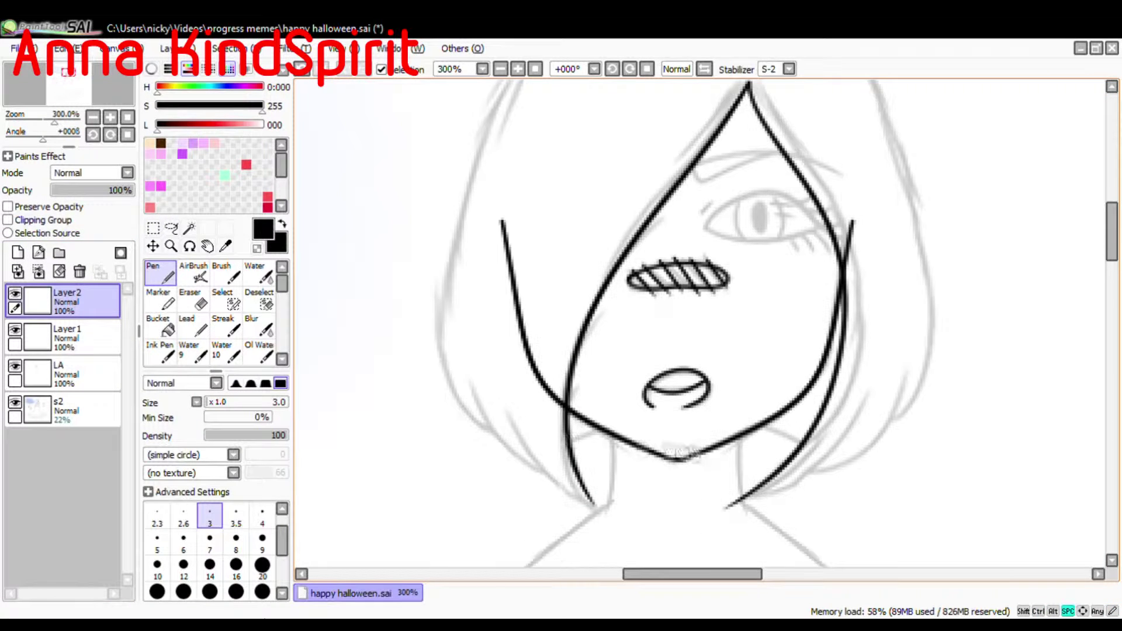
Ink the lower hair strands on the eye side of the head, placing them on separate new layers.
left_click(17, 253)
key("ctrl+z")
left_click_drag(857, 412, 725, 493)
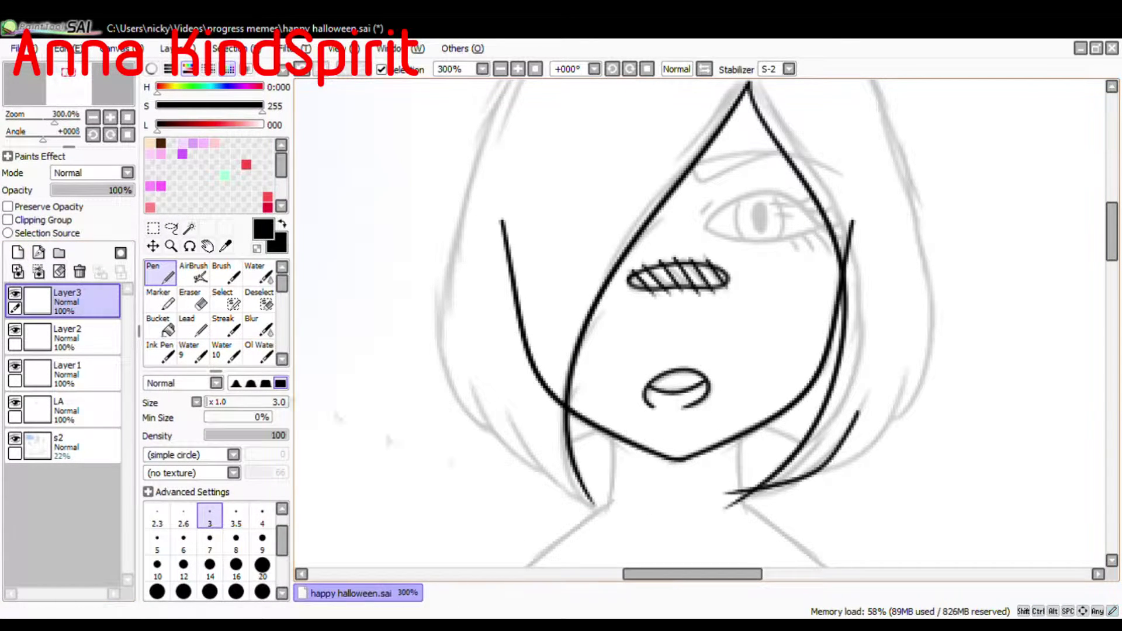
left_click(17, 252)
left_click(18, 253)
left_click_drag(929, 313, 870, 447)
Ink the outer hair outline on the eye side from the crown downward on a new layer and fit it with Transform.
left_click(17, 253)
left_click_drag(728, 175, 633, 342)
mouse_move(618, 121)
left_mouse_down()
mouse_move(797, 306)
mouse_move(836, 535)
mouse_move(814, 449)
mouse_move(810, 354)
left_mouse_up()
key("ctrl+z")
key("ctrl+t")
key("Return")
Adjust the outer strand on Layer5 with Transform and erase its stray ends where it meets the hair outline.
left_click(192, 299)
left_click(70, 338)
key("ctrl+t")
left_click(170, 497)
key("e")
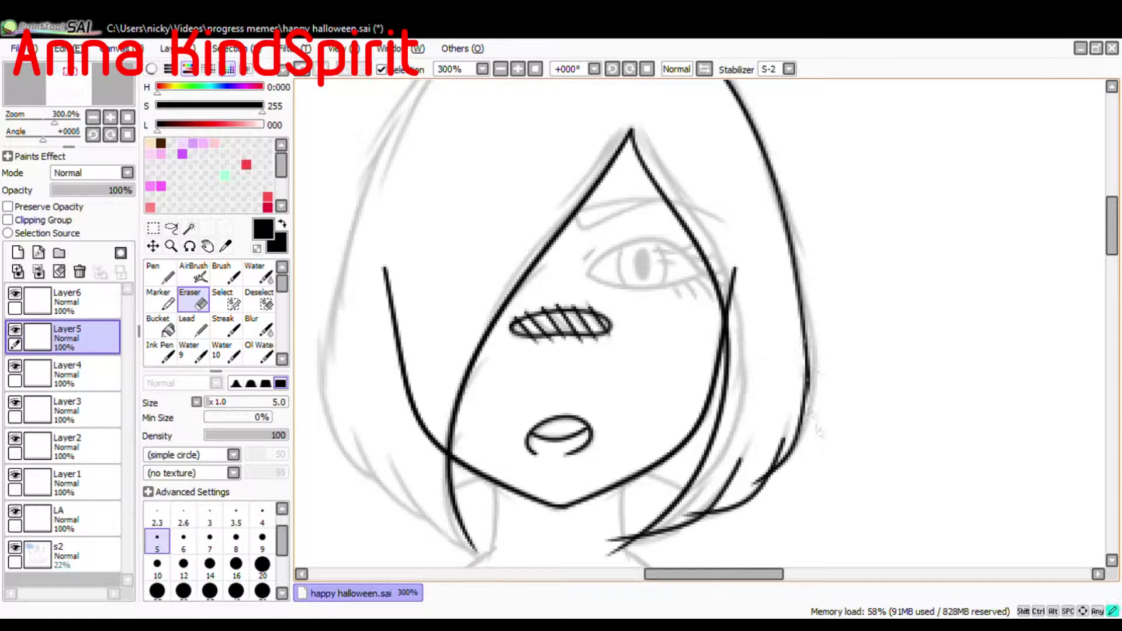
left_click(810, 382, "ctrl+shift")
left_click(160, 273)
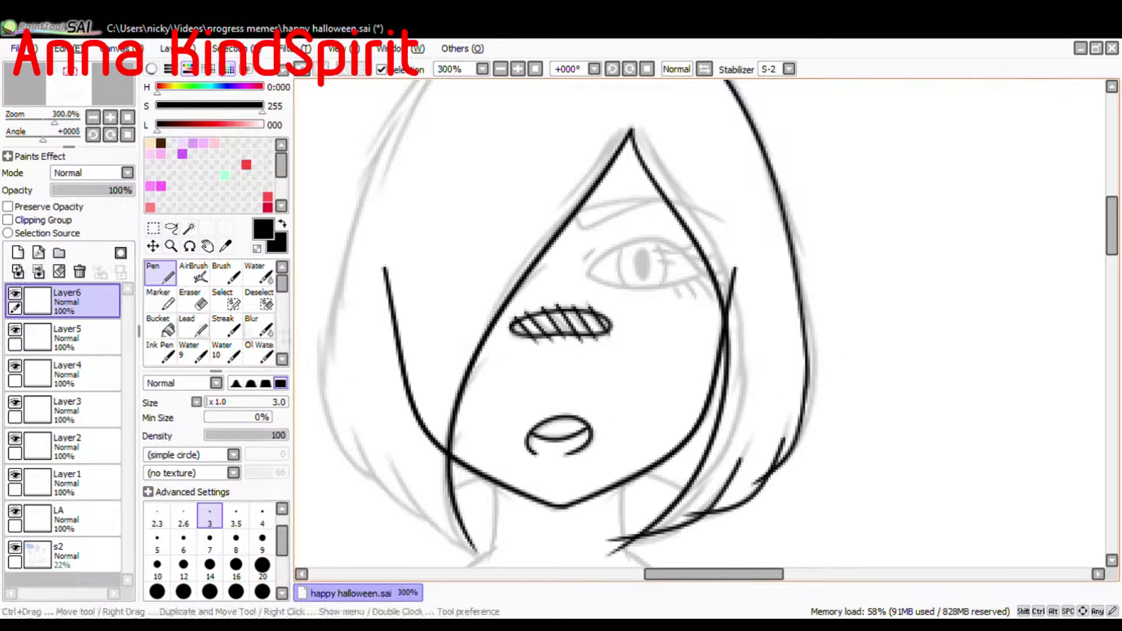
left_click(193, 299)
left_click(759, 482, "ctrl+shift")
left_click_drag(751, 478, 758, 480)
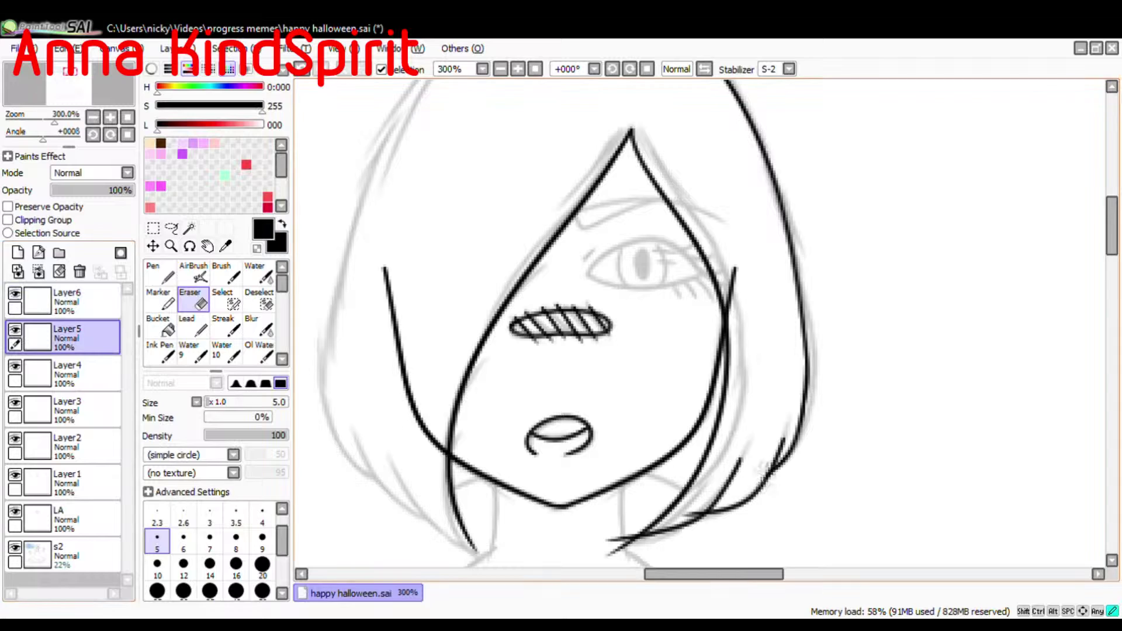
Erase the overshooting ends of the lower hair strands and tidy the peak of the parting on their layers.
left_click(88, 374)
left_click(622, 547, "ctrl+shift")
mouse_move(584, 555)
left_mouse_down()
mouse_move(628, 492)
mouse_move(674, 481)
mouse_move(655, 577)
left_mouse_up()
left_click(109, 451)
left_click_drag(652, 150, 648, 121)
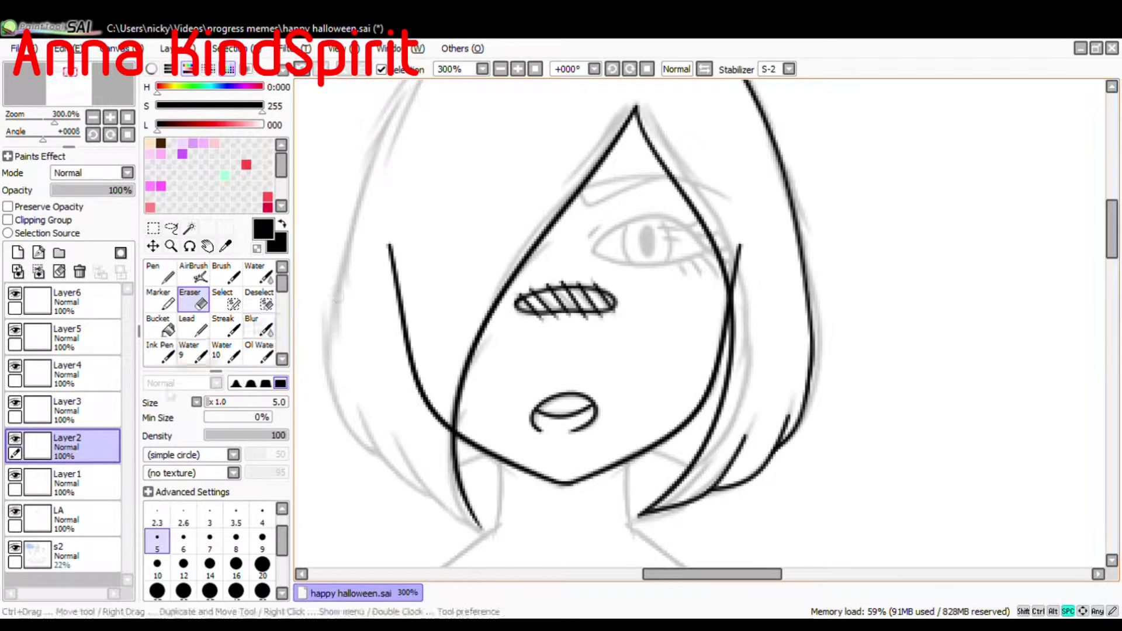
left_click(644, 124, "ctrl+shift")
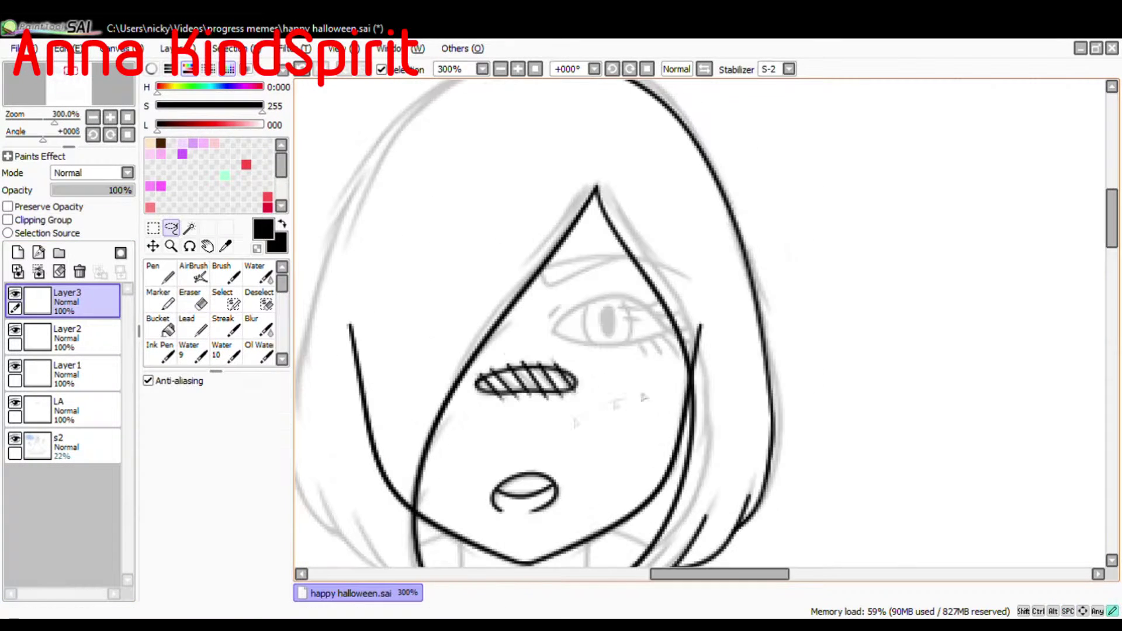
Lasso the outer hair lines on the eye side, duplicate them onto a new layer, and flip the copy horizontally.
mouse_move(586, 564)
left_mouse_down()
mouse_move(647, 263)
mouse_move(672, 258)
left_mouse_up()
key("ctrl+d")
left_click_drag(672, 233, 637, 461)
mouse_move(603, 480)
left_mouse_down()
mouse_move(506, 261)
mouse_move(695, 503)
mouse_move(663, 227)
left_mouse_up()
key("ctrl+c")
key("ctrl+v")
key("ctrl+t")
left_click(216, 555)
key("Return")
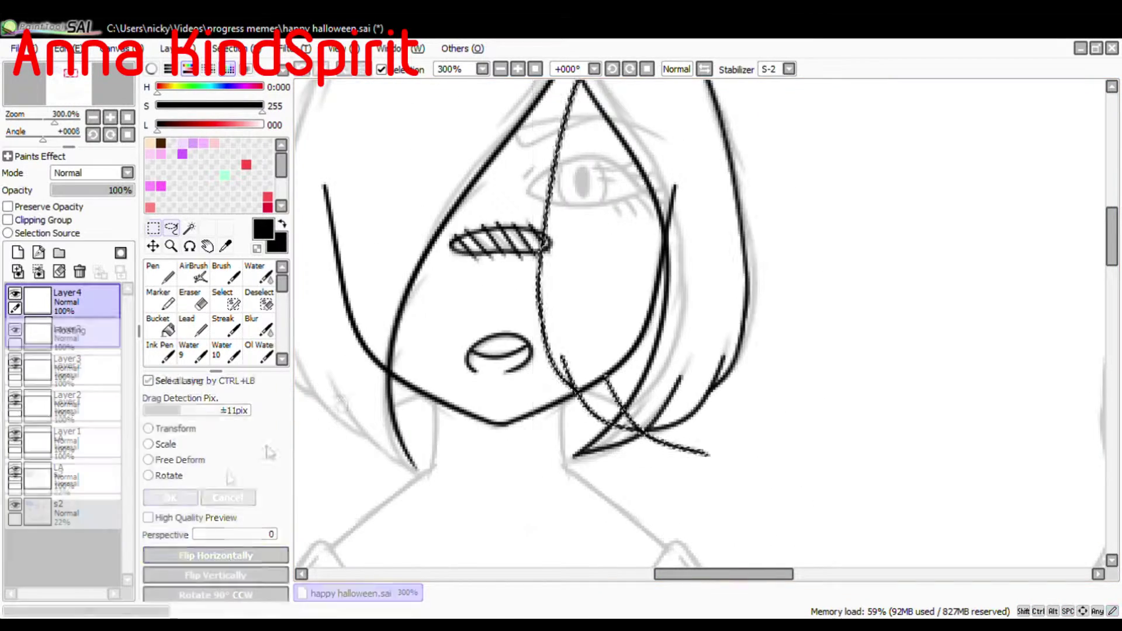
Move and rotate the mirrored hair with Transform to match the sketch on the opposite side of the head, and deselect it.
left_click_drag(486, 100, 676, 175)
left_click_drag(697, 304, 406, 316)
key("ctrl+t")
left_click_drag(546, 433, 576, 413)
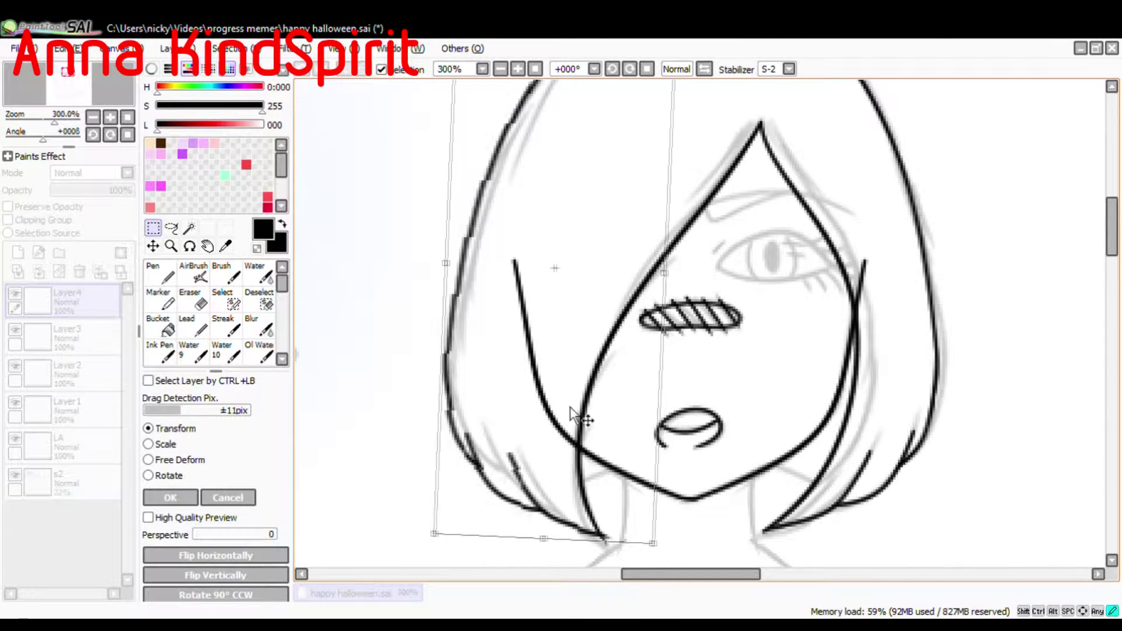
left_click_drag(575, 251, 570, 406)
key("Return")
key("ctrl+d")
left_click_drag(472, 214, 450, 413)
scroll(450, 412, "down", 5)
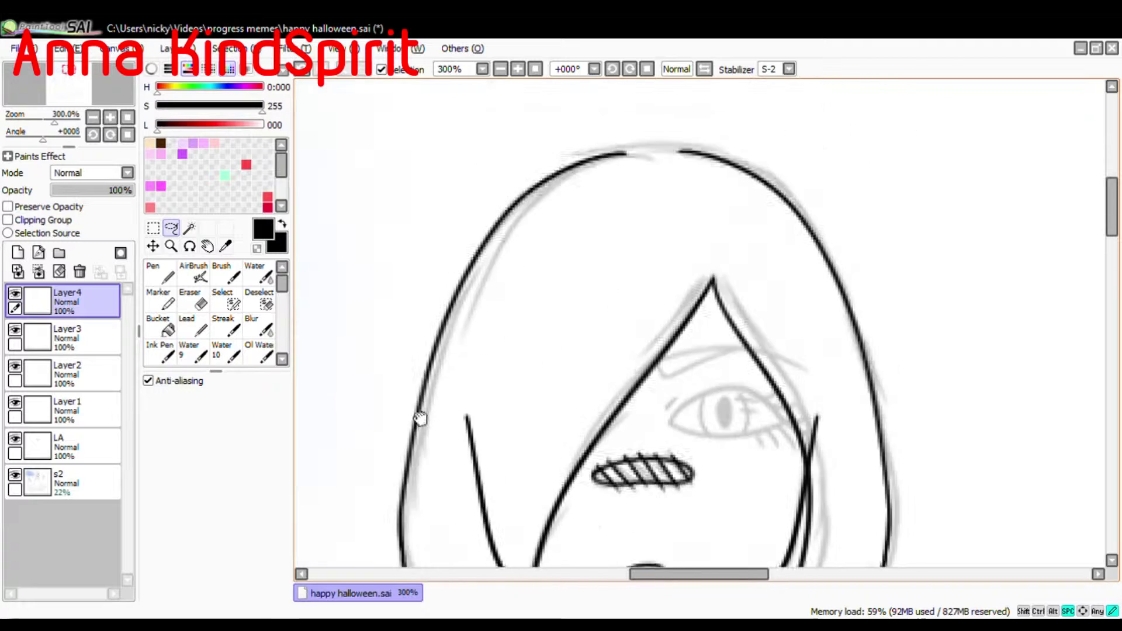
Ink the curve joining both hair outlines across the crown on a new layer and fit it with Transform.
key("n")
key("ctrl+t")
left_click(228, 497)
key("ctrl+z")
left_click(18, 252)
left_click_drag(595, 170, 738, 169)
key("ctrl+t")
key("Return")
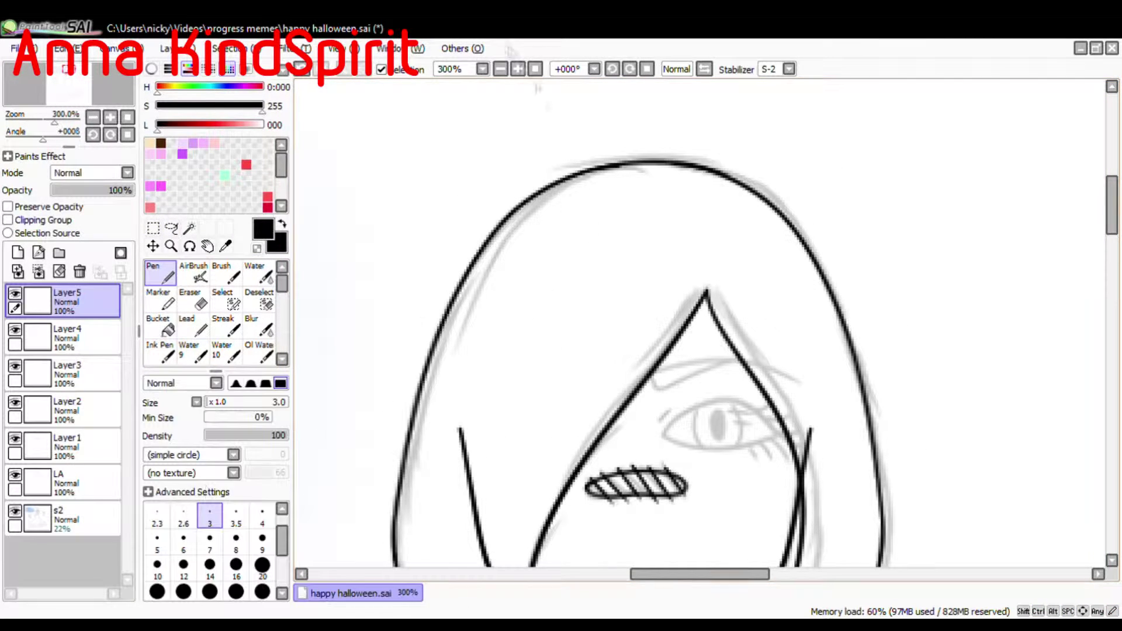
Hide the sketch layer s2 to examine the line art on its own, and show the sketch again.
scroll(660, 327, "down", 2)
mouse_move(654, 328)
left_mouse_down()
mouse_move(650, 181)
mouse_move(647, 259)
left_mouse_up()
left_click(15, 511)
scroll(647, 256, "up", 1)
left_click_drag(660, 144, 647, 255)
left_click(76, 519)
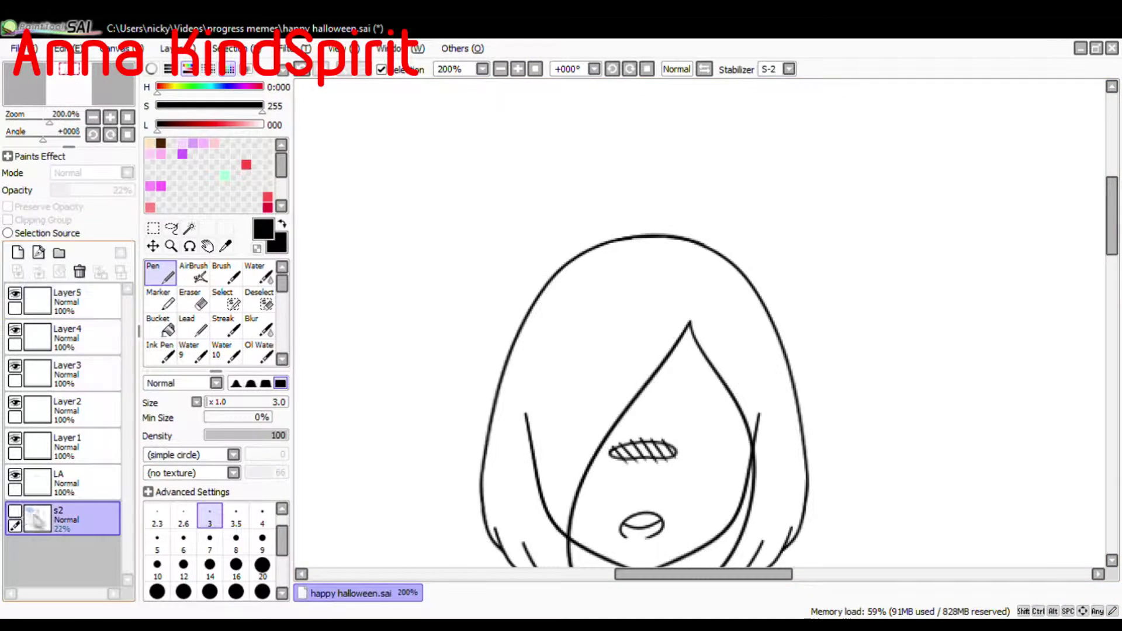
left_click(15, 511)
Merge the crown curve and the mirrored hair layers down into Layer3, toggling the layer's visibility to check it.
left_click(77, 300)
left_click(39, 272)
left_click(16, 294)
left_click(15, 295)
left_click(38, 271)
left_click(15, 296)
left_click(15, 294)
left_click_drag(649, 485, 644, 267)
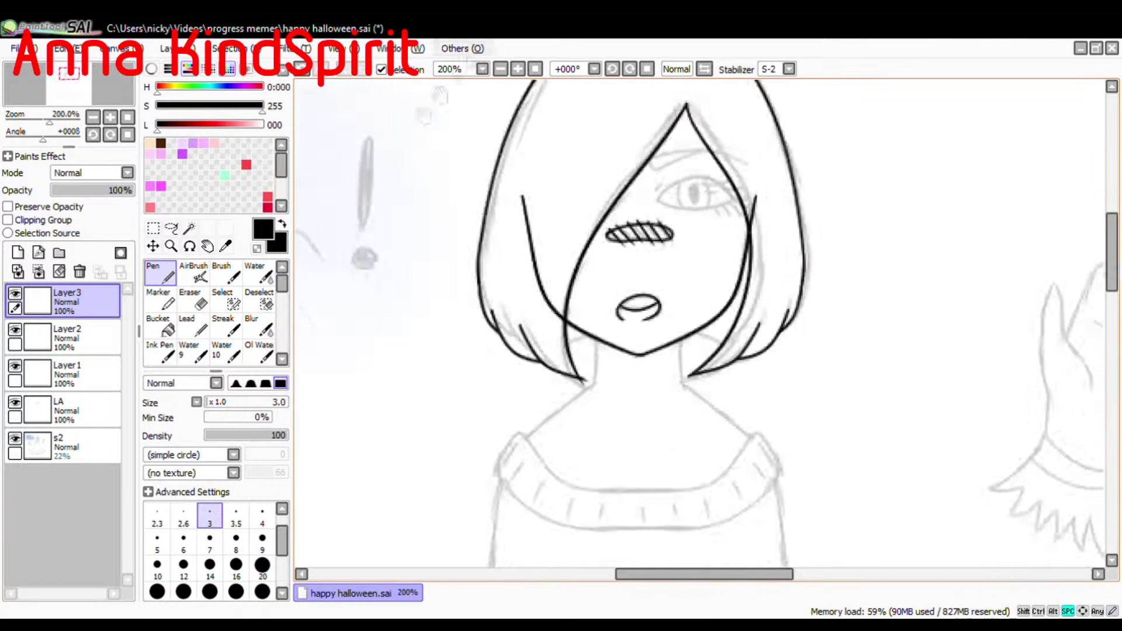
Clean up the mirrored hair's lower tip near the neck with the size 5 Eraser.
scroll(644, 267, "up", 1)
left_click(79, 338)
left_click(193, 299)
left_click(78, 374)
left_click(539, 413, "ctrl")
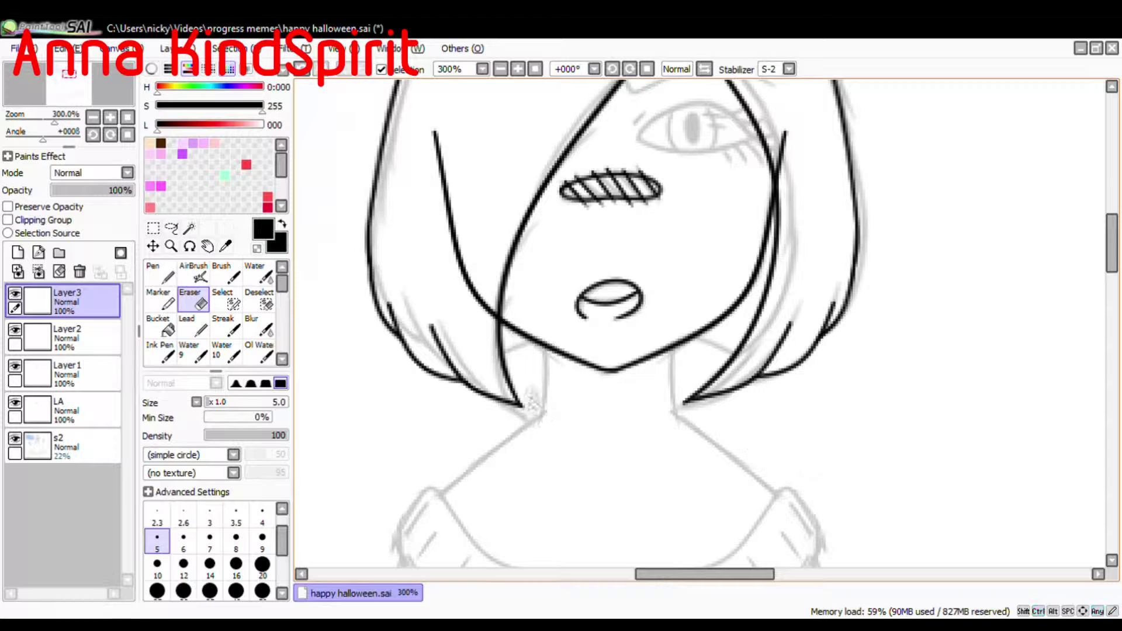
mouse_move(562, 263)
left_mouse_down()
mouse_move(508, 458)
mouse_move(522, 325)
left_mouse_up()
Hide the sketch layer s2, merge all hair layers down into Layer1, and make LA the active layer.
left_click(534, 69)
left_click(15, 438)
scroll(512, 161, "up", 3)
left_click_drag(512, 160, 490, 507)
scroll(542, 108, "up", 1)
left_click(38, 272)
left_click(38, 272)
left_click(79, 337)
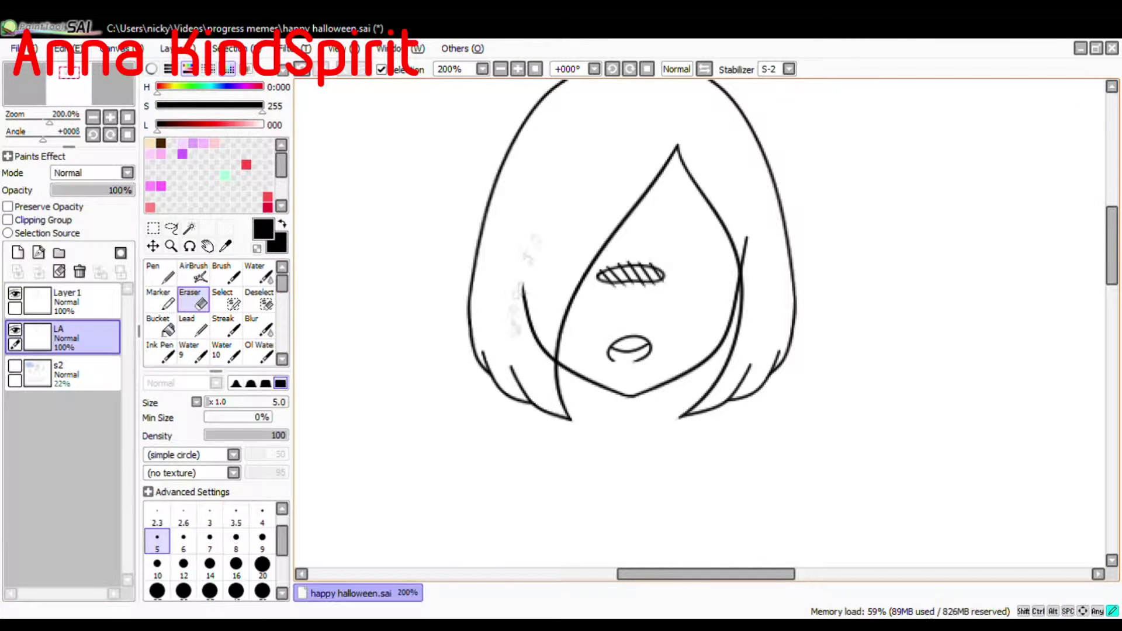
Erase the jaw line segments on LA that run behind the hair on both sides of the face.
left_click(517, 69)
left_click(517, 69)
left_click_drag(396, 377, 404, 391)
left_click(535, 69)
left_click(518, 69)
left_click(518, 69)
left_click_drag(525, 152, 474, 497)
left_click(518, 69)
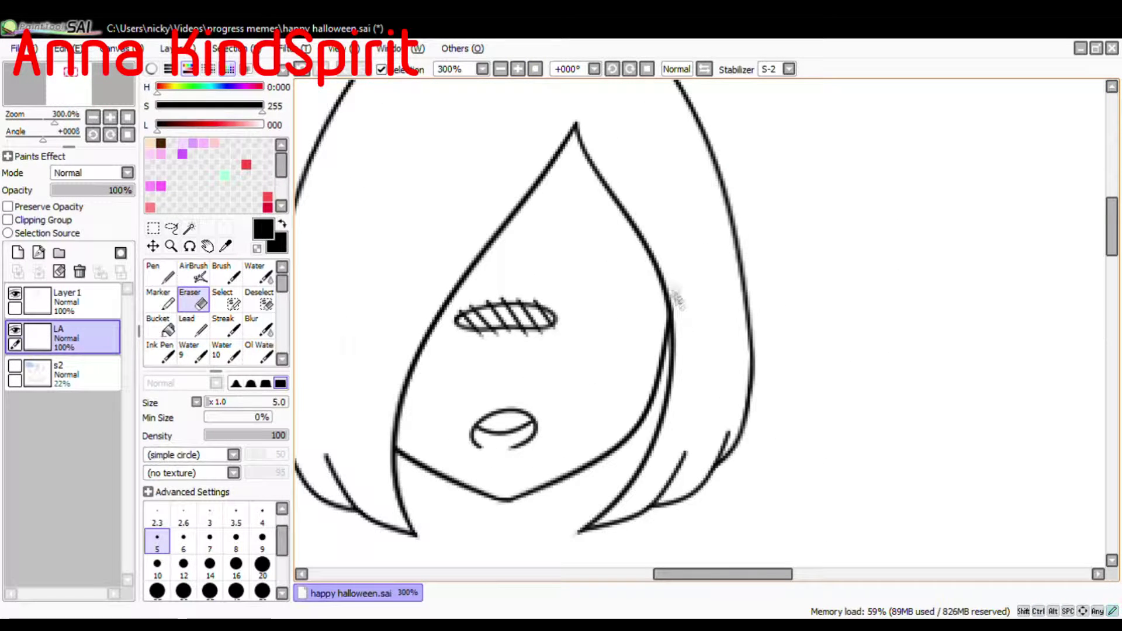
left_click(535, 69)
Show the sketch layer s2, lasso part of the hair outline on Layer1, refit it with Transform, and deselect it.
left_click(14, 366)
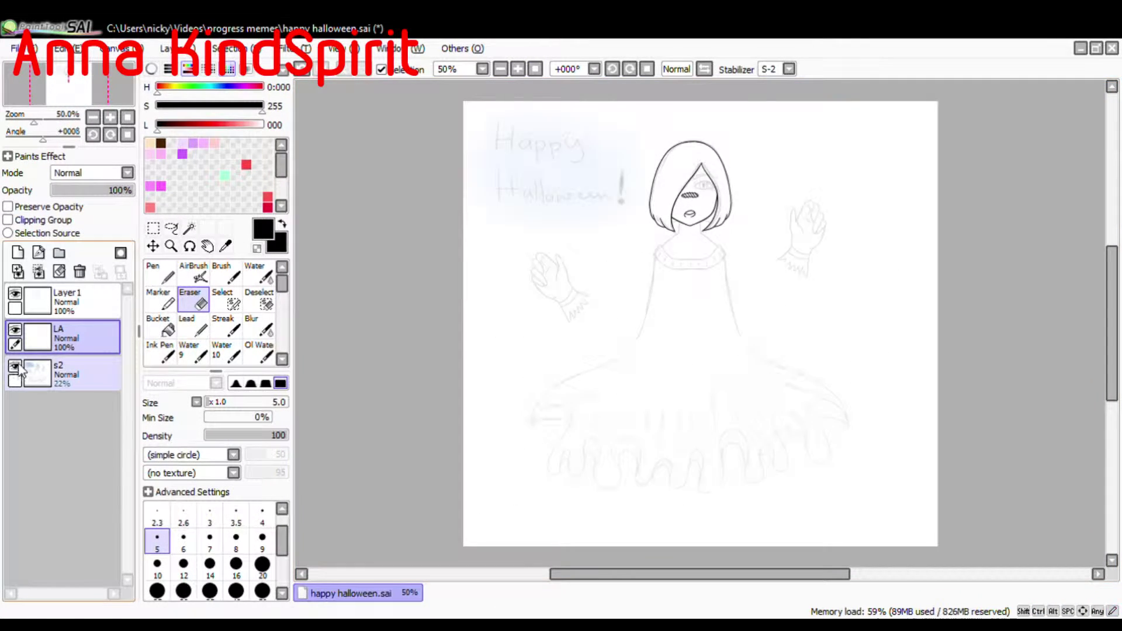
scroll(485, 376, "up", 4)
left_click_drag(486, 377, 510, 489)
left_click(73, 302)
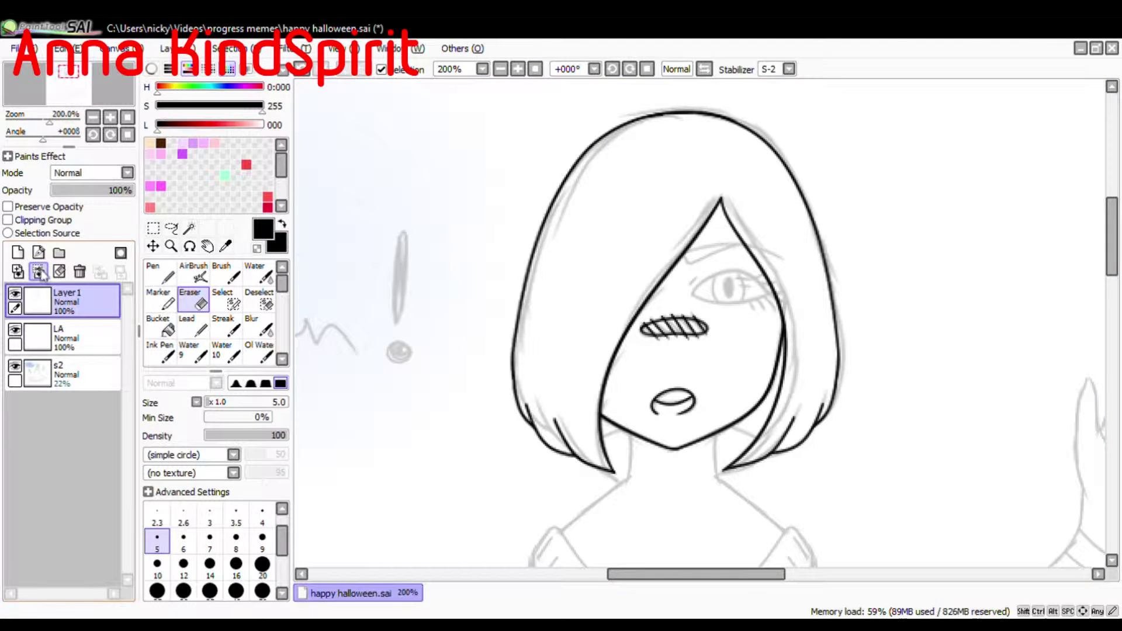
left_click(171, 228)
left_click_drag(635, 230, 471, 276)
key("ctrl+t")
key("Return")
mouse_move(511, 110)
left_mouse_down()
mouse_move(493, 252)
mouse_move(494, 176)
left_mouse_up()
key("ctrl+d")
left_click(535, 69)
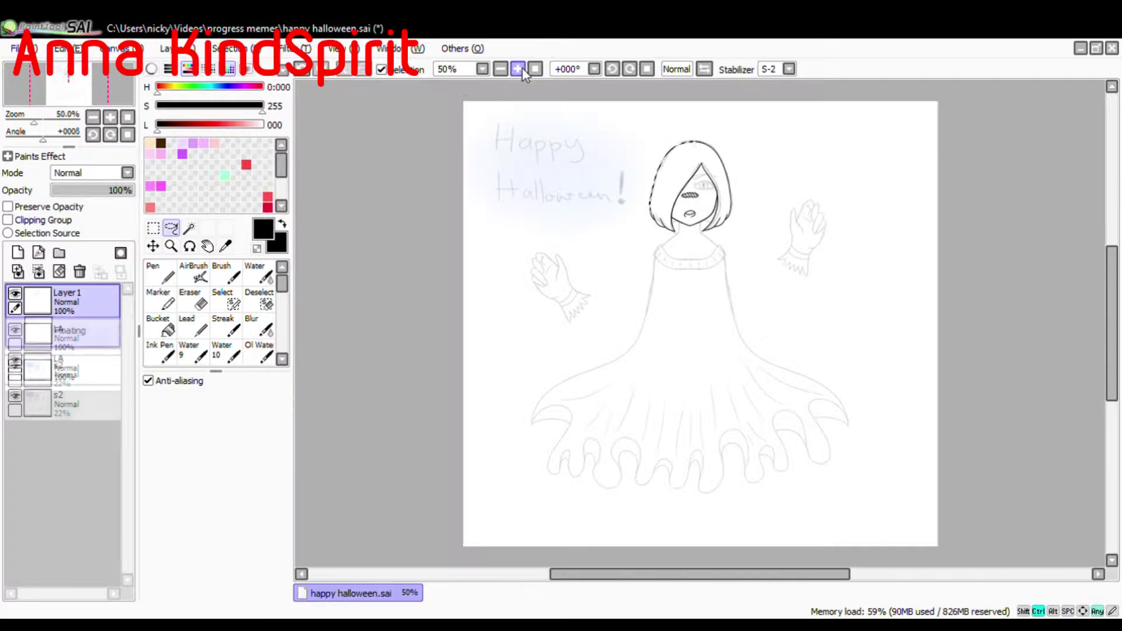
Ink the upper eyelid of the visible eye over the sketch on Layer1 with the size 3 Pen.
left_click(15, 366)
left_click(14, 366)
left_click(518, 69)
left_click(518, 69)
left_click(517, 69)
left_click(518, 69)
left_click_drag(666, 88, 614, 555)
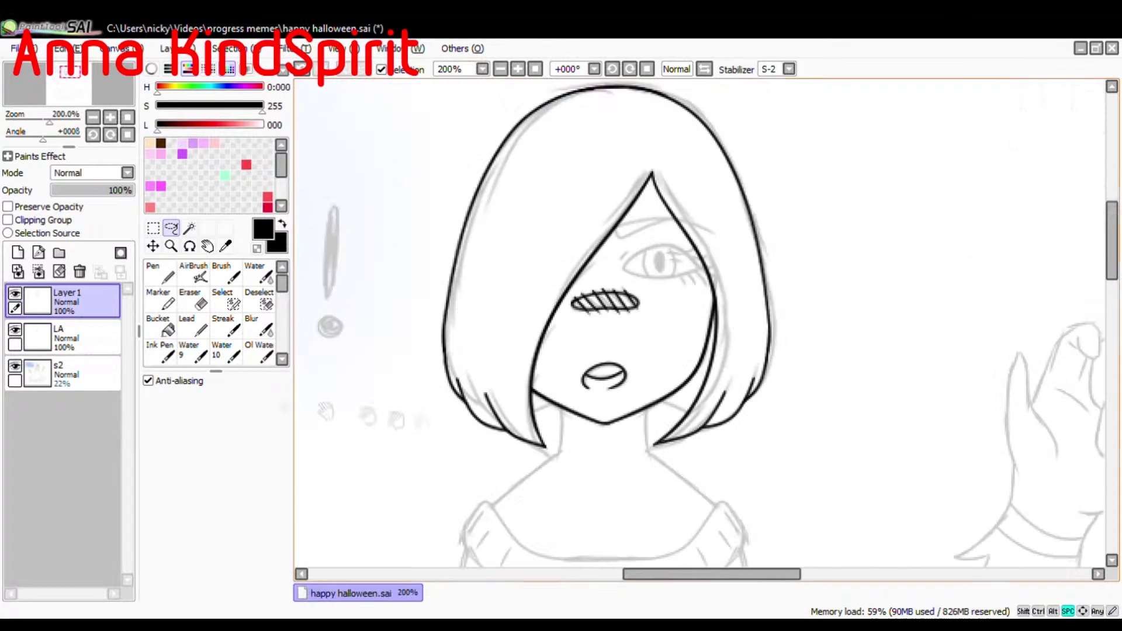
left_click(161, 273)
left_click_drag(624, 267, 713, 283)
key("ctrl+z")
key("ctrl+z")
left_click_drag(623, 267, 701, 276)
key("ctrl+z")
key("ctrl+z")
key("ctrl+z")
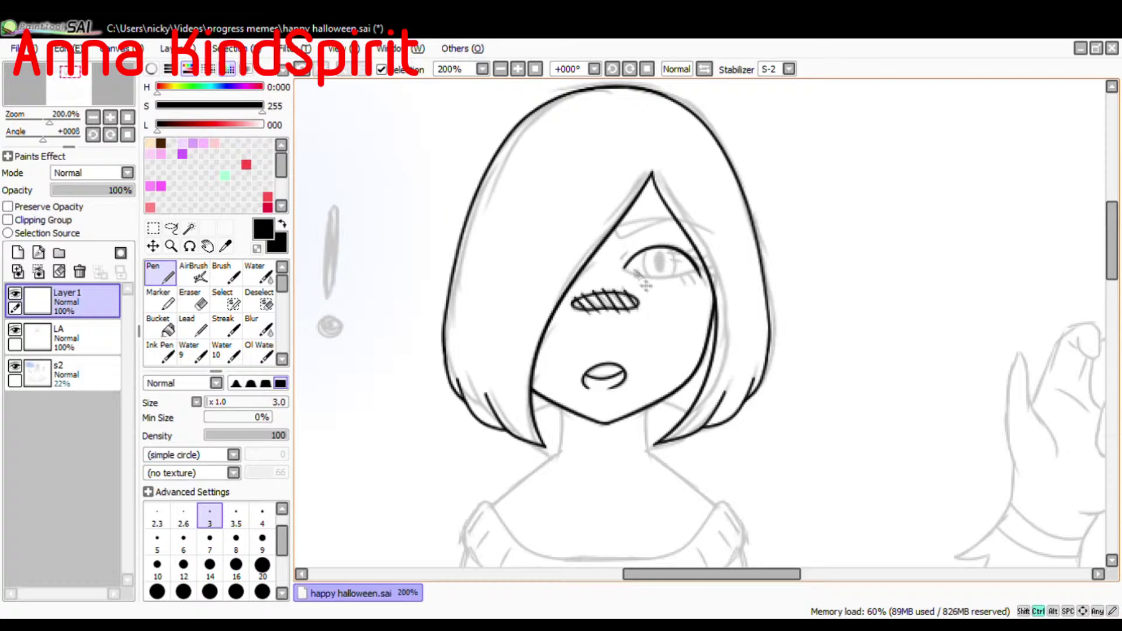
left_click_drag(624, 269, 708, 262)
Ink the lower eyelid on a new layer, fit it with Transform, and clean up the upper eyelid's outer end on Layer1.
scroll(700, 264, "up", 2)
left_click(18, 252)
key("ctrl+z")
key("ctrl+z")
left_click(17, 252)
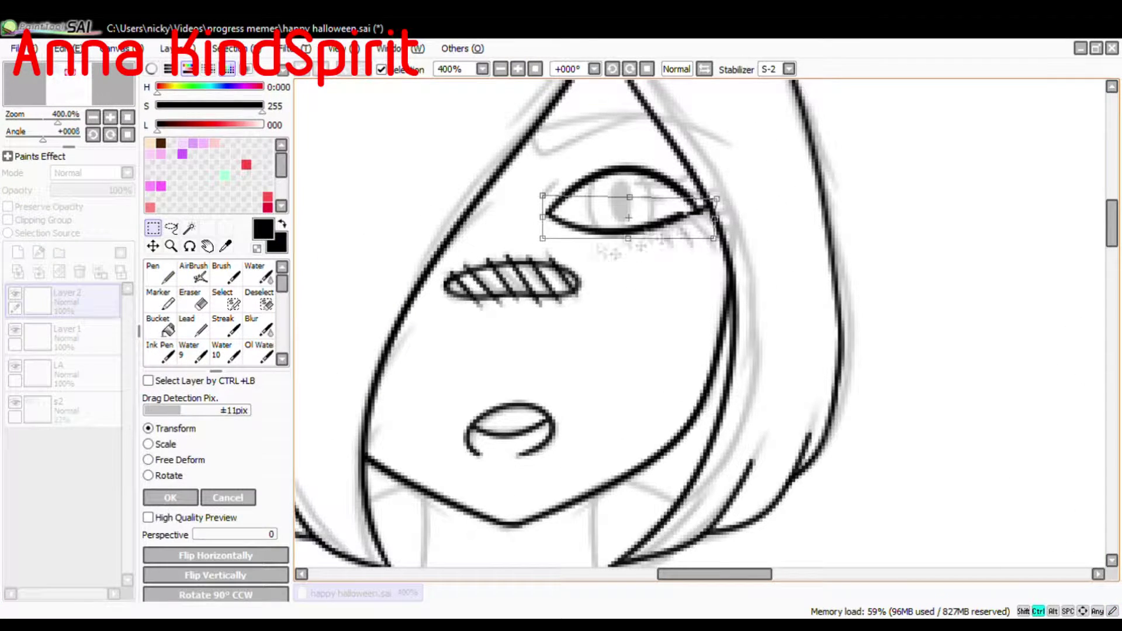
key("e")
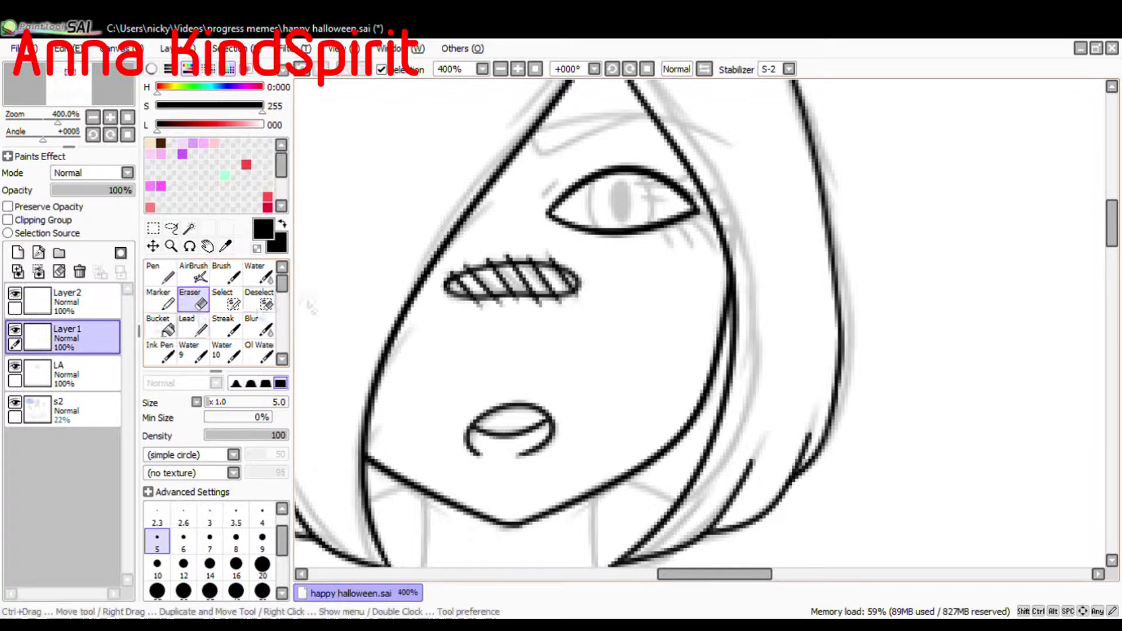
Ink the upper and lower eyelashes at the eye's outer corner on Layer2 with the size 3 Pen.
key("n")
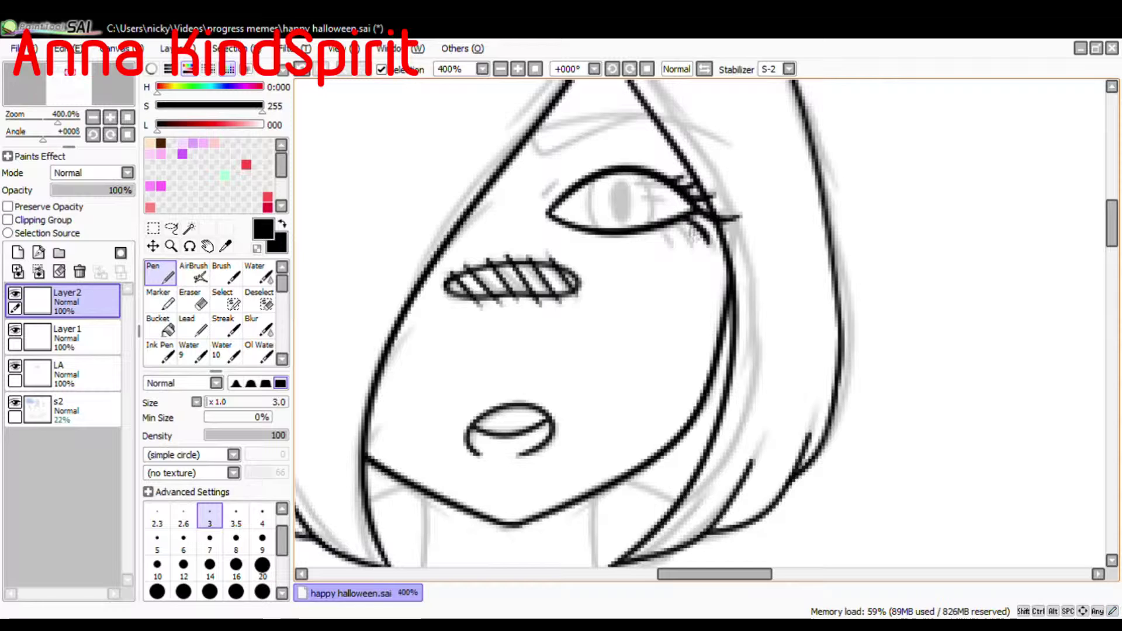
left_click_drag(669, 257, 646, 313)
key("ctrl+z")
key("ctrl+z")
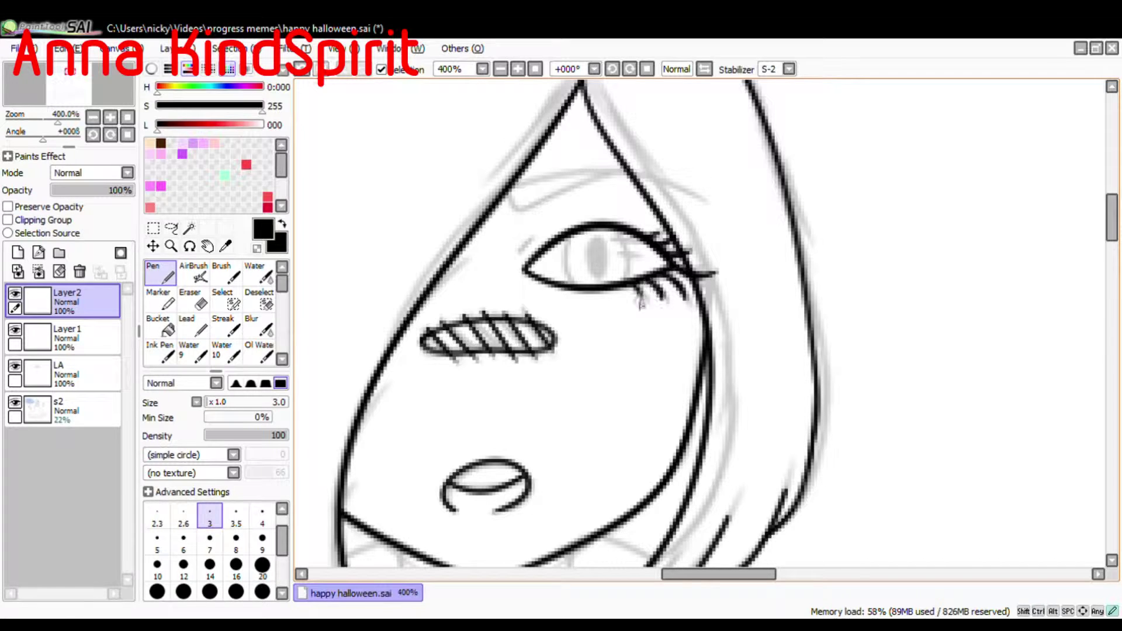
Add a new layer and ink the eyebrow and the short crease marks above the eye's inner corner on it.
key("e")
left_click(18, 252)
key("n")
left_click_drag(517, 251, 540, 239)
left_click_drag(690, 275, 718, 272)
left_click_drag(620, 234, 611, 304)
mouse_move(506, 253)
left_mouse_down()
mouse_move(704, 283)
mouse_move(516, 253)
mouse_move(517, 267)
left_mouse_up()
key("ctrl+z")
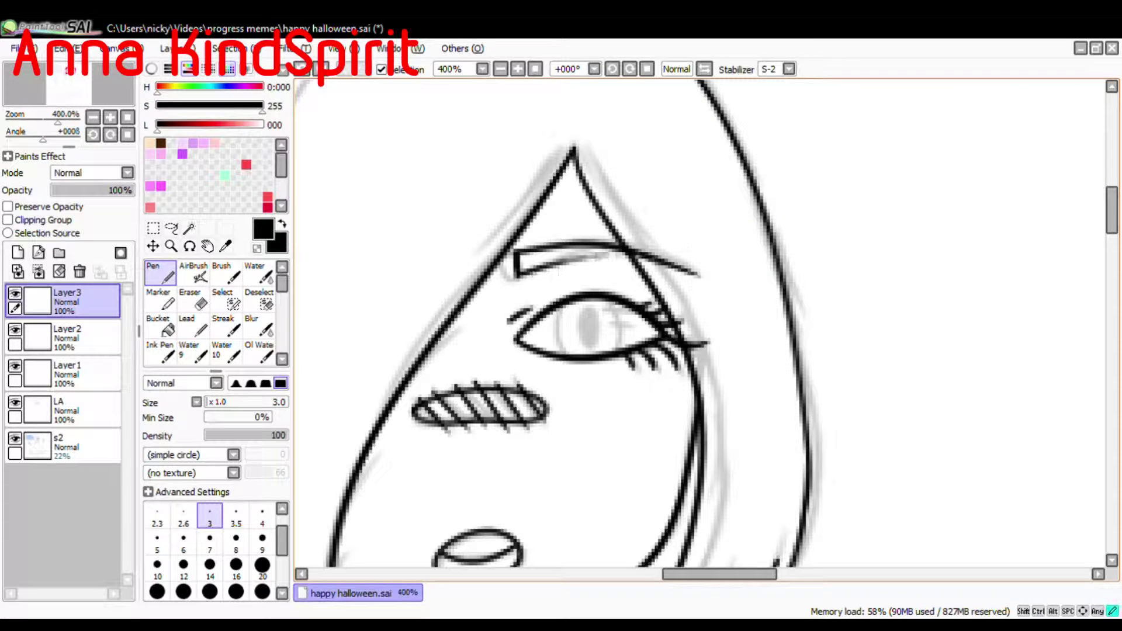
key("e")
key("p")
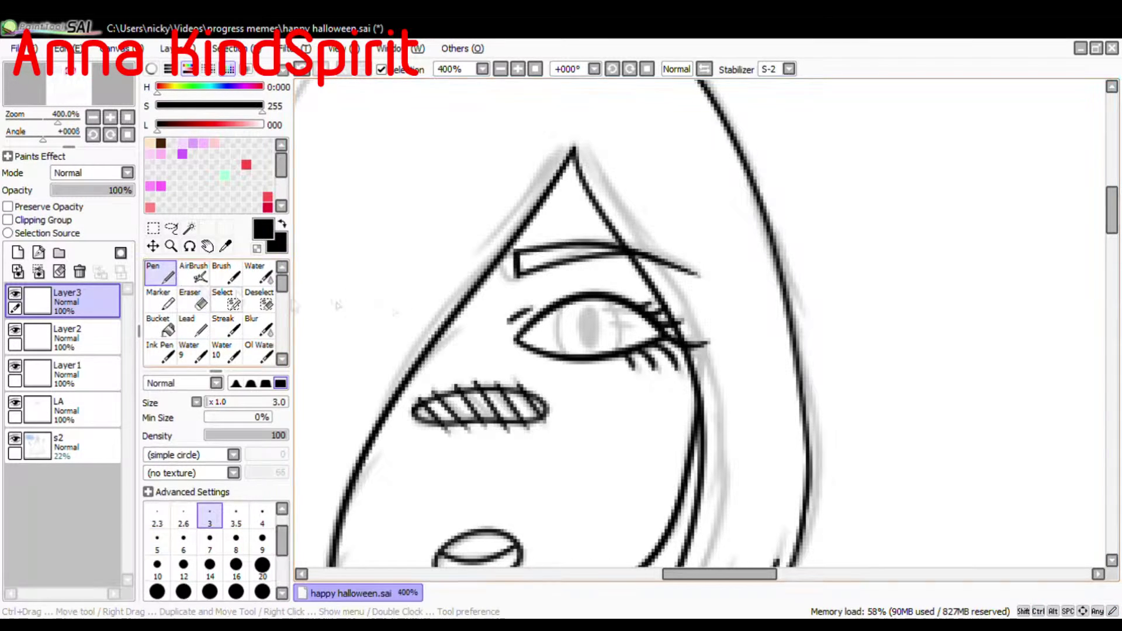
Erase and redraw the crease marks above the eye's inner corner on Layer3, using the size 2.3 Eraser and size 3 Pen.
left_click(501, 69)
left_click(500, 69)
left_click(518, 69)
left_click(518, 68)
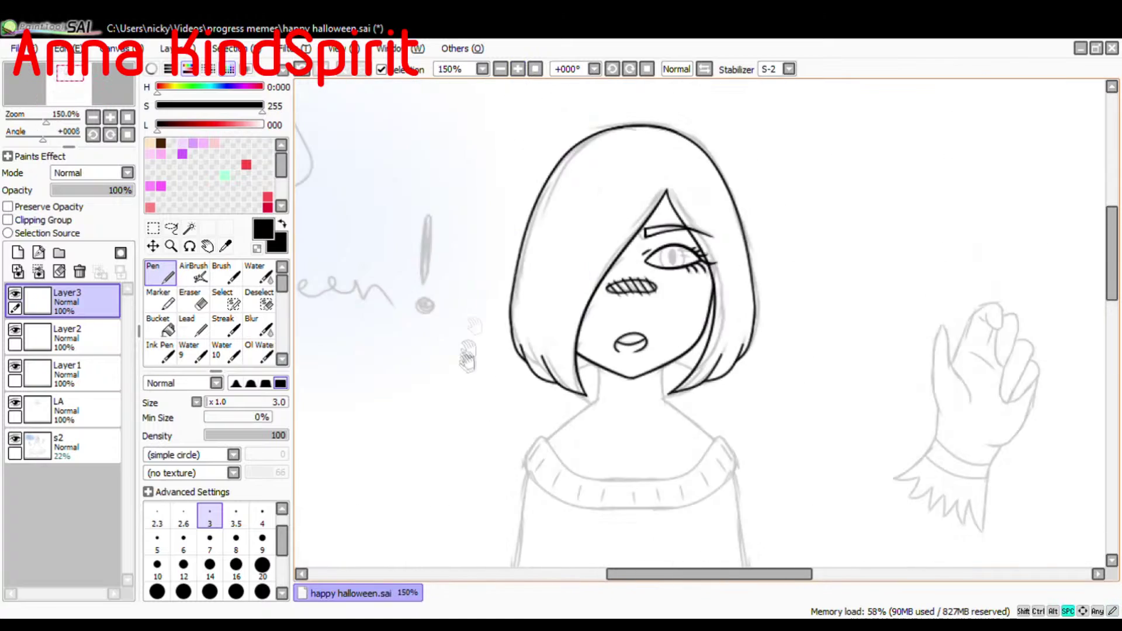
left_click(518, 69)
left_click(517, 69)
left_click(193, 300)
left_click(157, 516)
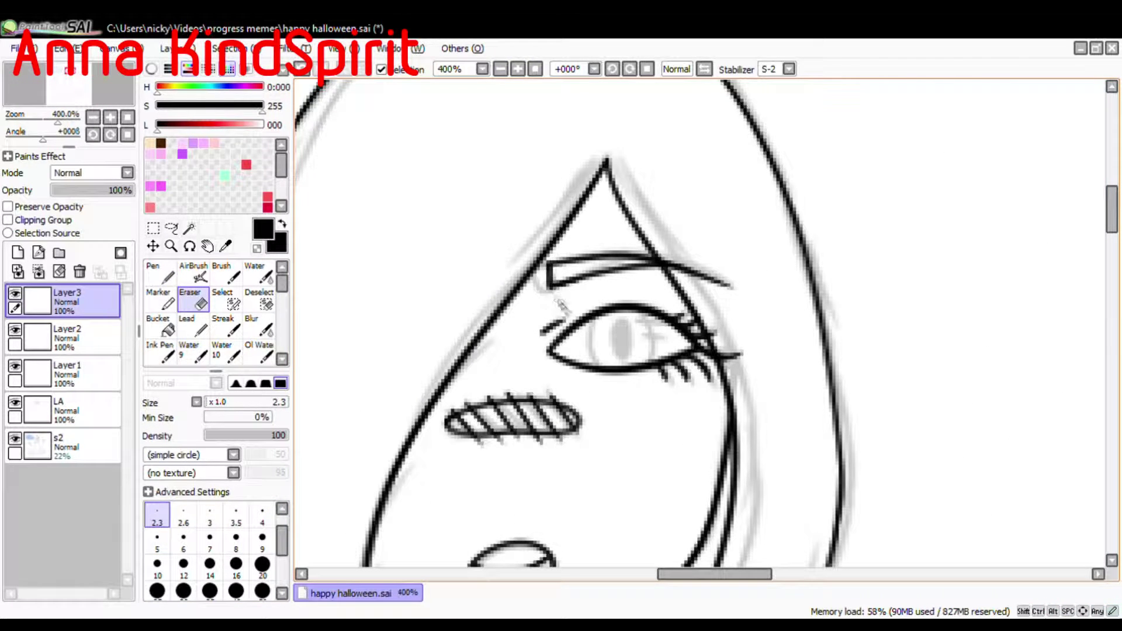
key("p")
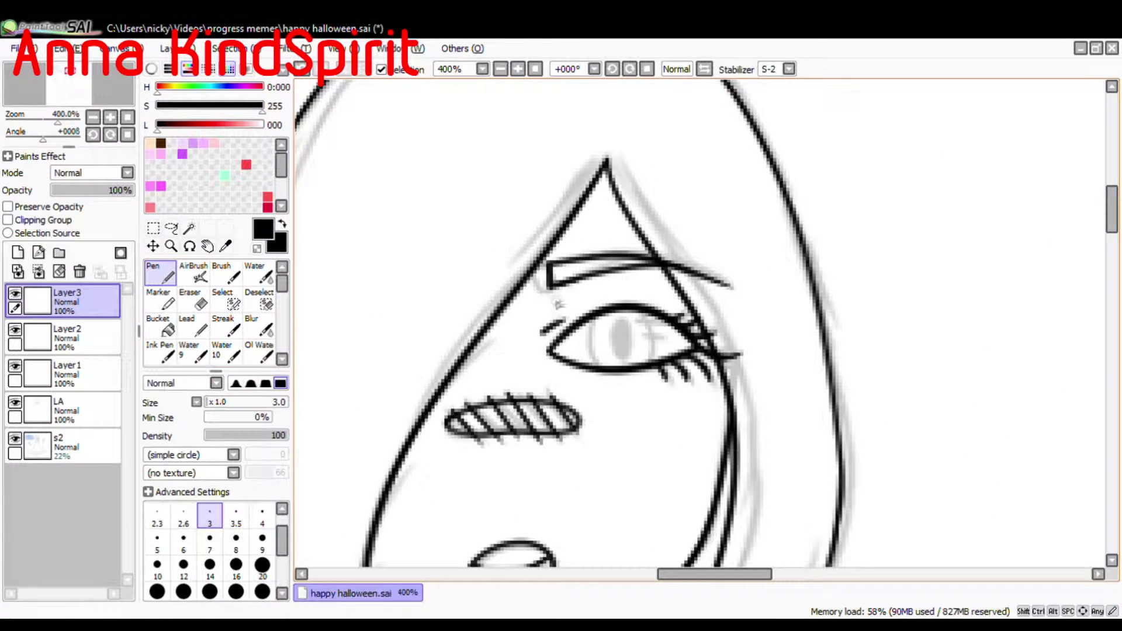
scroll(558, 304, "down", 4)
scroll(569, 170, "up", 3)
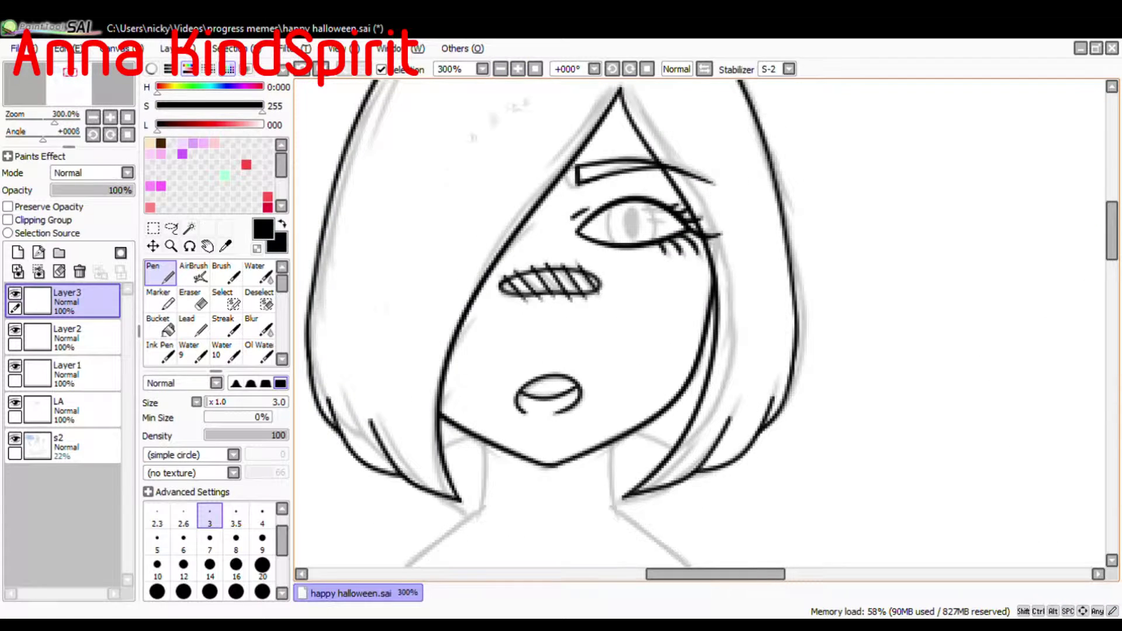
scroll(701, 321, "up", 1)
key("e")
key("p")
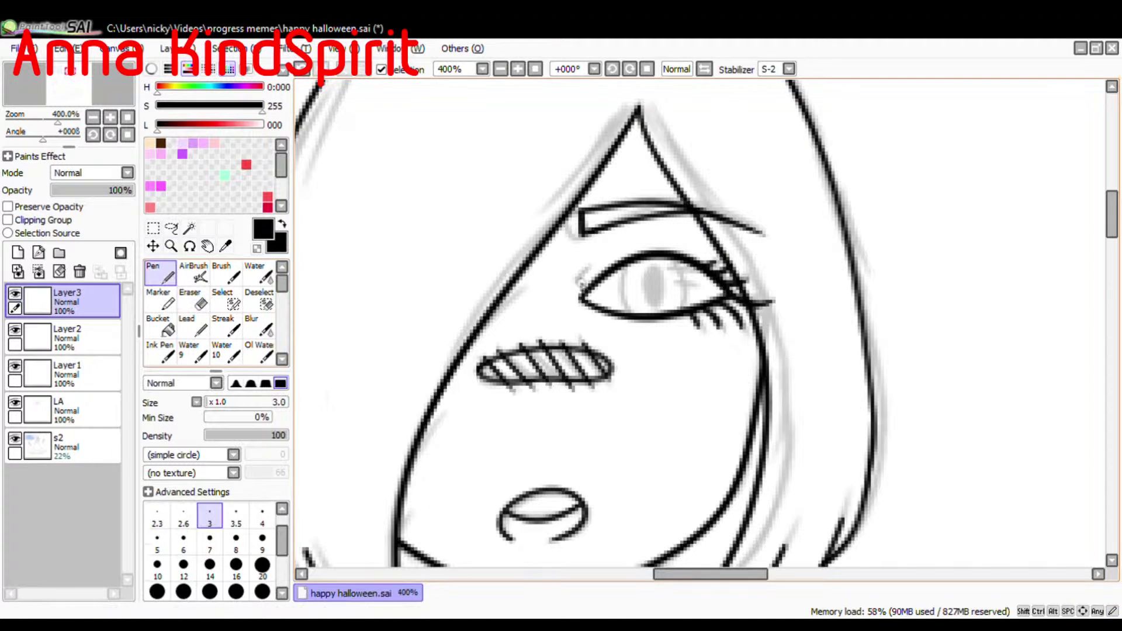
mouse_move(383, 293)
left_mouse_down()
mouse_move(345, 265)
mouse_move(360, 281)
left_mouse_up()
Merge Layer3 and Layer2 down into Layer1 and erase the eyelash that sticks out past the face edge over the hair.
left_click(39, 273)
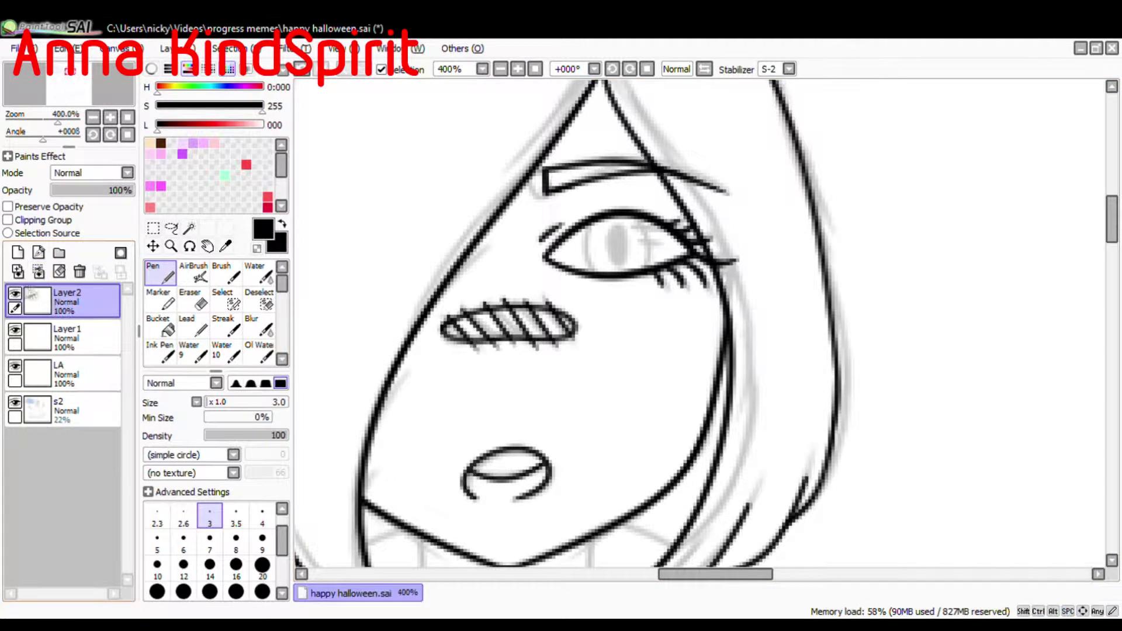
left_click(38, 272)
left_click(193, 299)
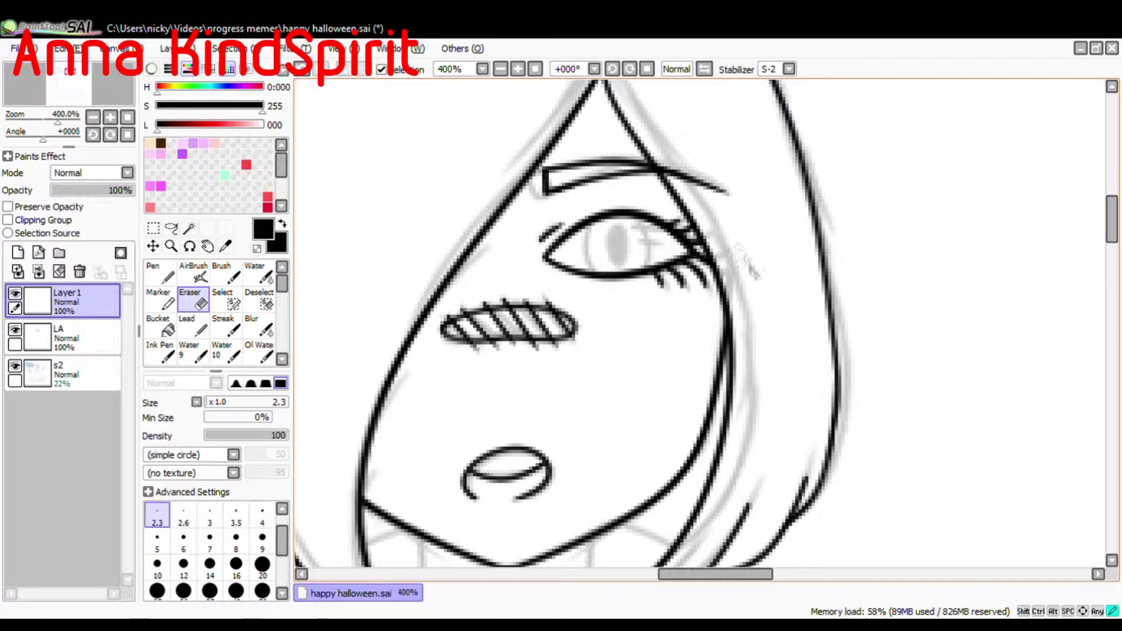
Examine the head's line art with the sketch layer s2 hidden, and show the sketch again.
left_click(536, 69)
left_click(15, 367)
left_click(518, 69)
left_click_drag(701, 234, 686, 392)
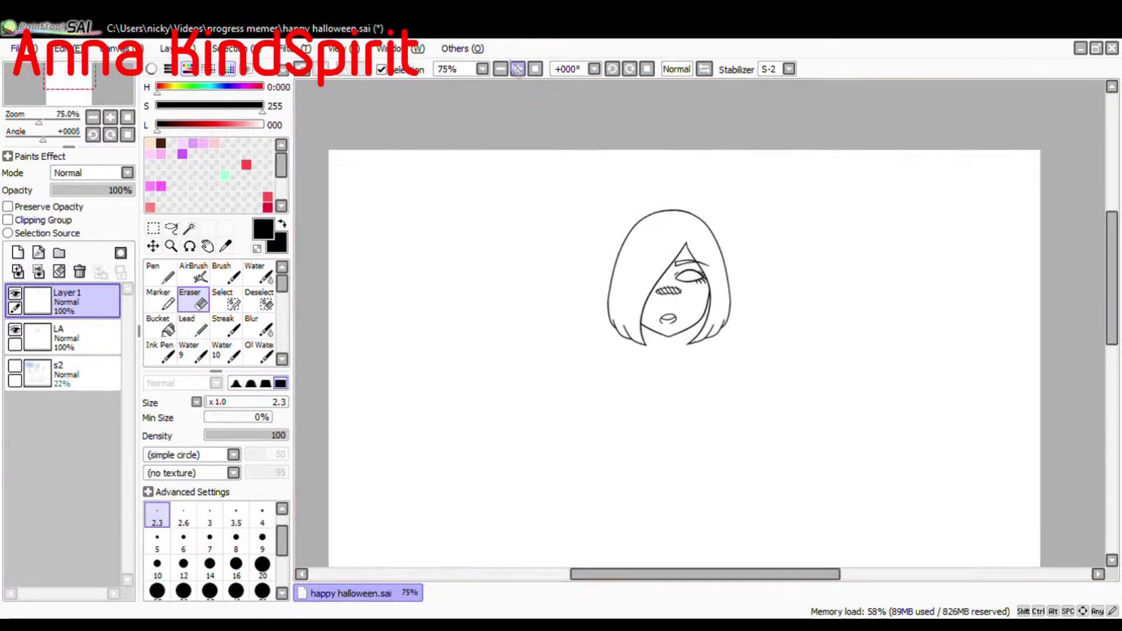
left_click(517, 69)
left_click(518, 69)
left_click(517, 69)
left_click_drag(504, 197, 523, 266)
left_click(16, 367)
Merge Layer1 down into LA, and ink the iris and slit pupil on a new layer, filling the pupil black with the Bucket.
left_click(39, 273)
left_click(18, 252)
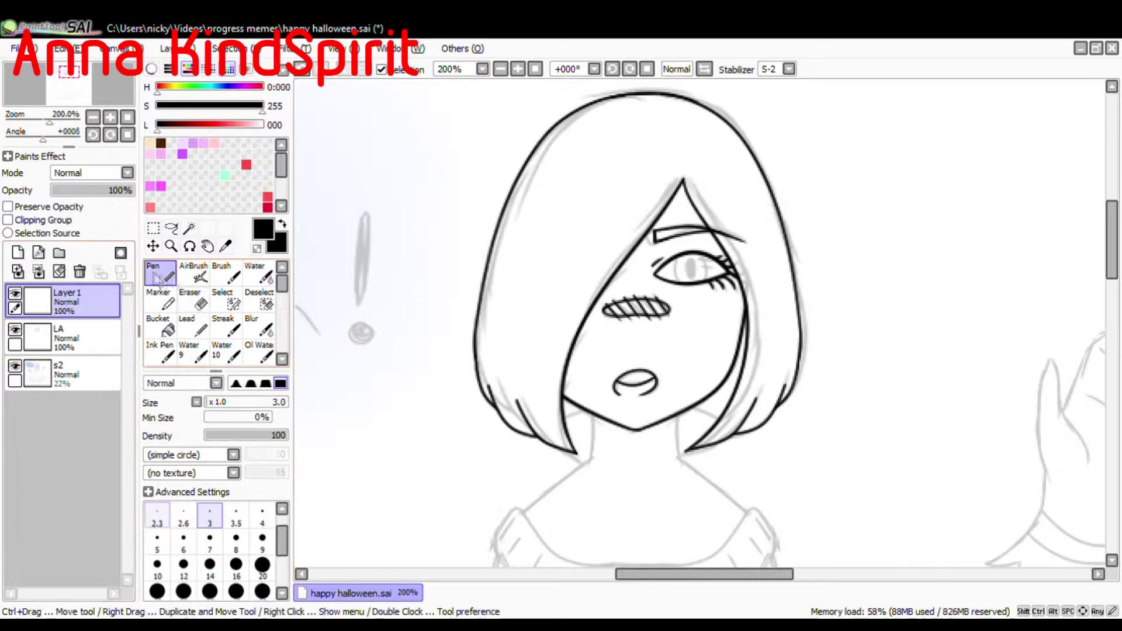
left_click(517, 69)
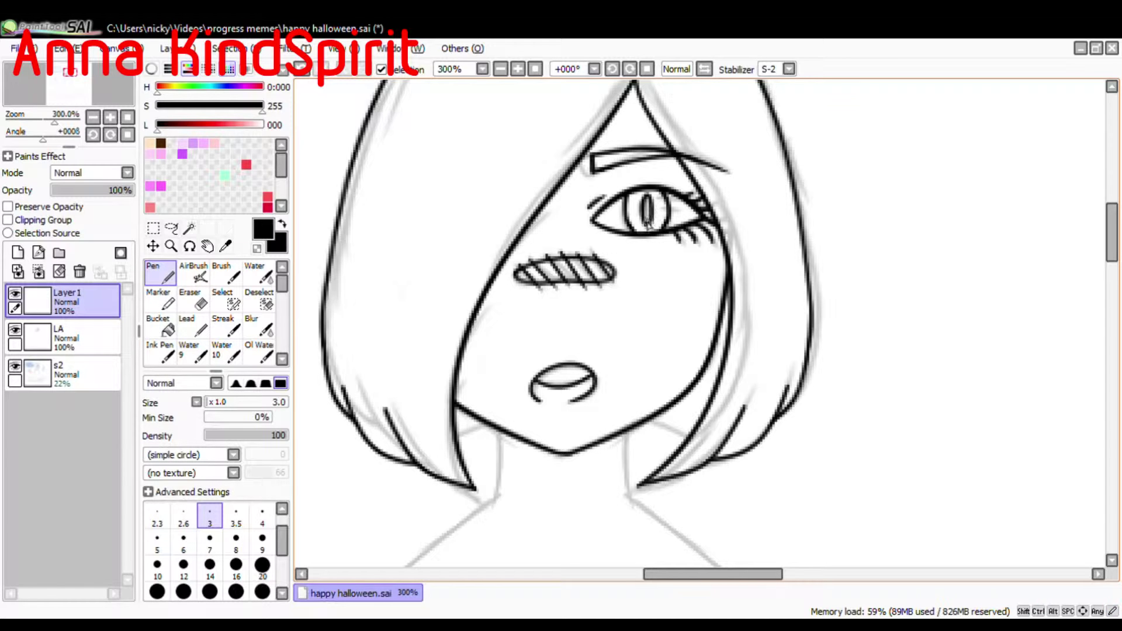
left_click(160, 324)
left_click(647, 210)
left_click(161, 273)
left_click_drag(648, 199, 654, 216)
Examine the finished eye and face with the sketch layer s2 hidden, and show the sketch again.
left_click(534, 69)
left_click(15, 366)
left_click(517, 69)
left_click(517, 69)
left_click(517, 69)
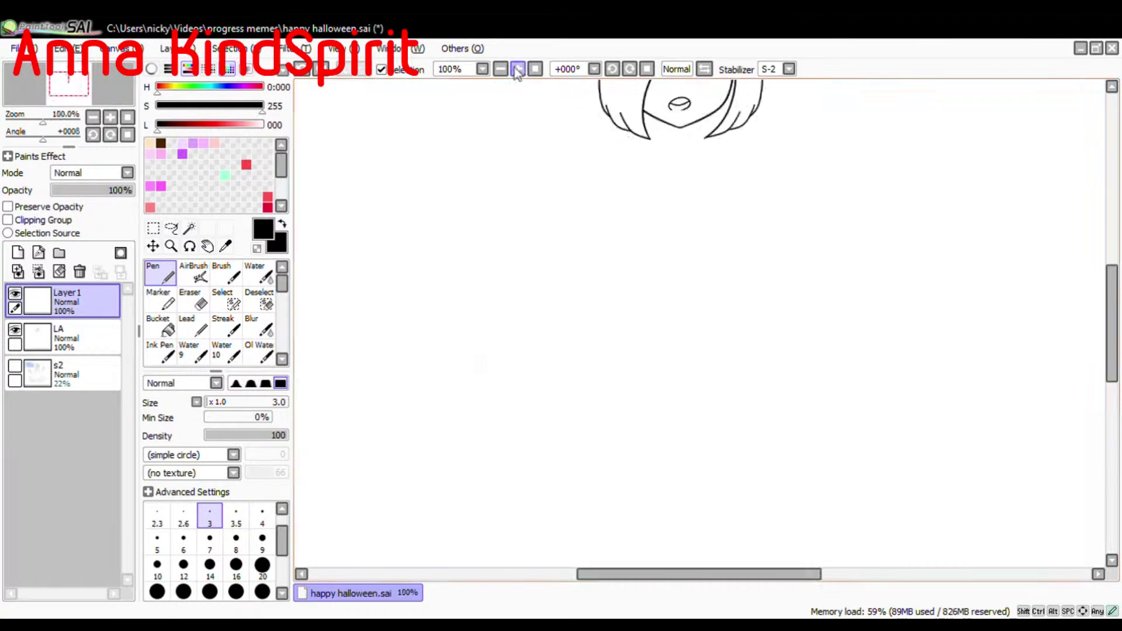
left_click_drag(497, 111, 472, 238)
left_click(518, 69)
left_click(16, 367)
Ink one side of the neck and shoulder on Layer1, fit it with Transform, and trim the shoulder line's end.
left_click_drag(652, 405, 654, 162)
key("ctrl+t")
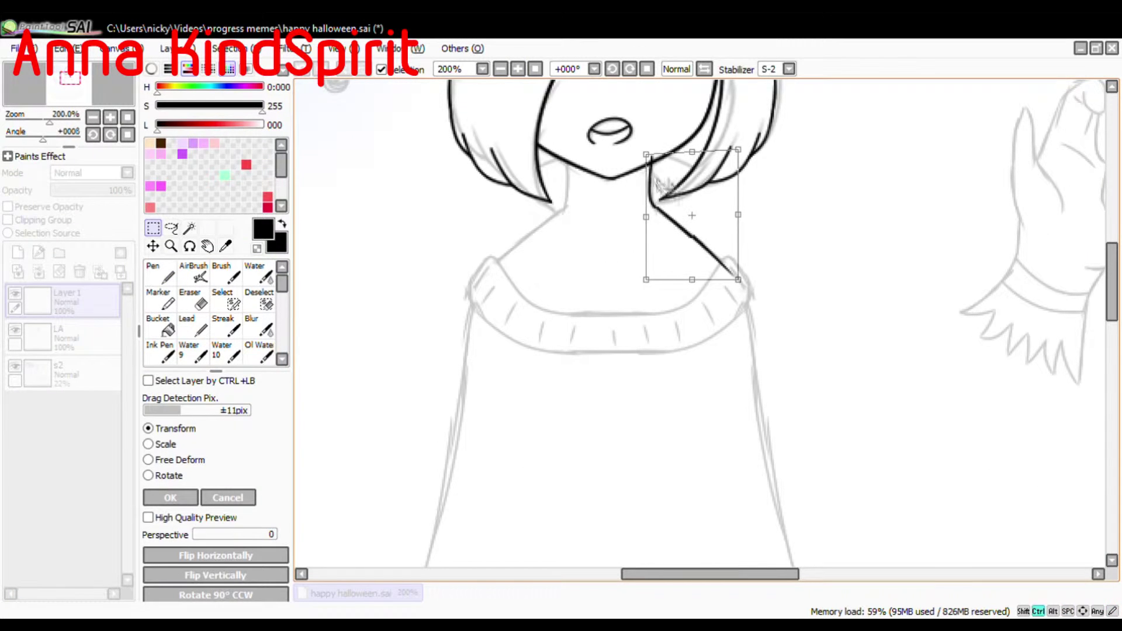
key("Return")
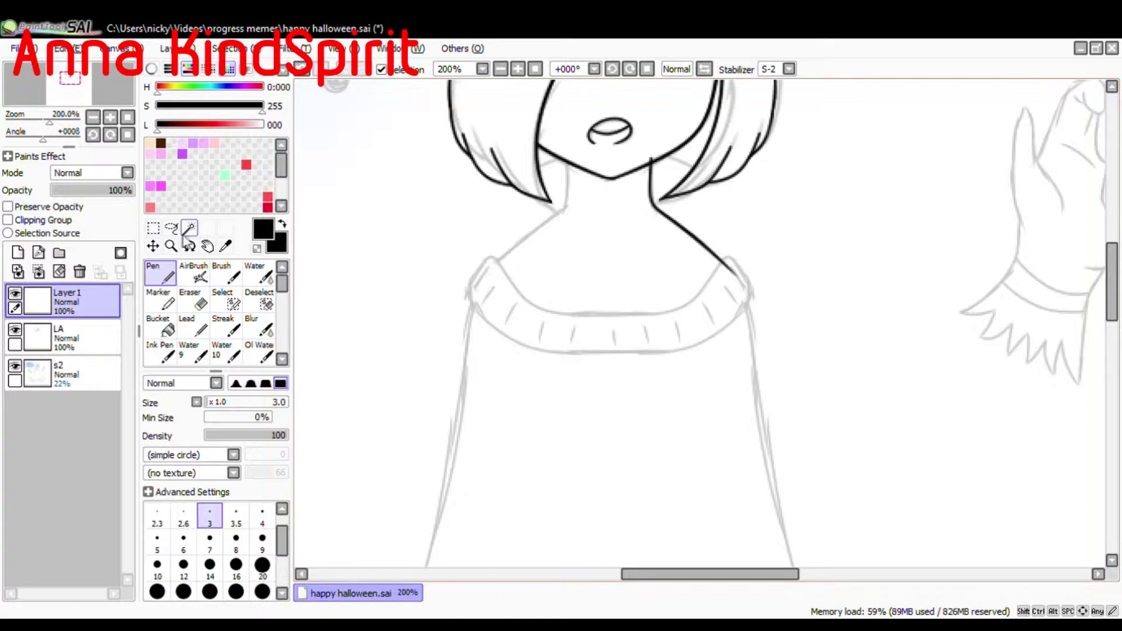
key("e")
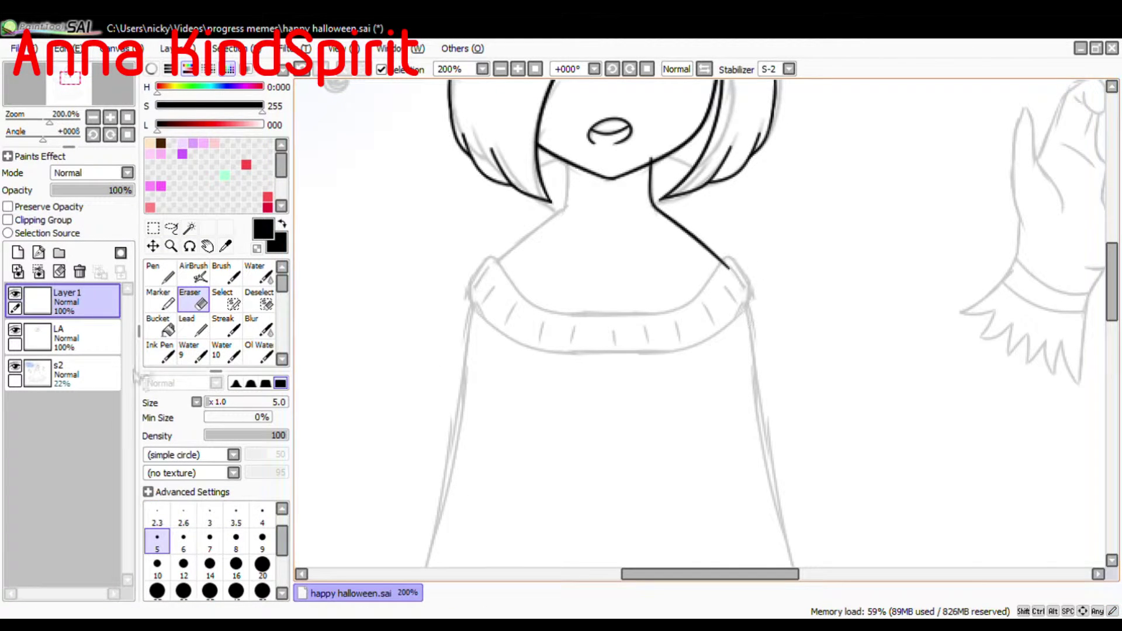
Ink half of the collar on new layers Layer2 to Layer4, with its upper edge, rounded end and lower edge.
left_click(18, 252)
left_click(160, 273)
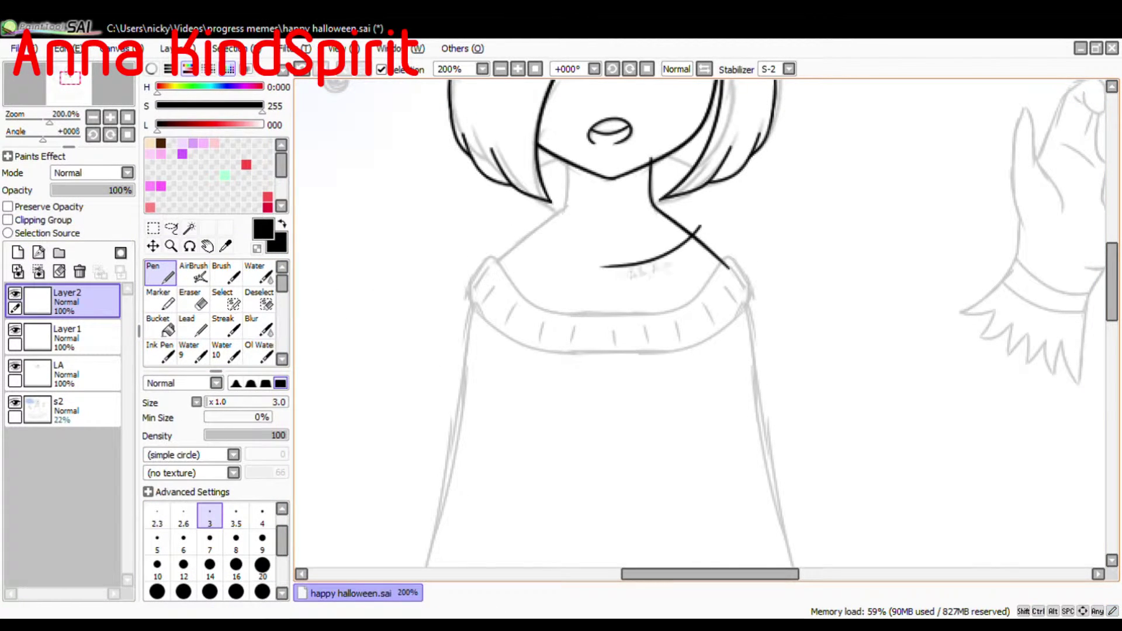
left_click_drag(699, 231, 615, 286)
left_click(18, 252)
left_click_drag(700, 226, 723, 265)
left_click(18, 252)
key("ctrl+t")
key("Return")
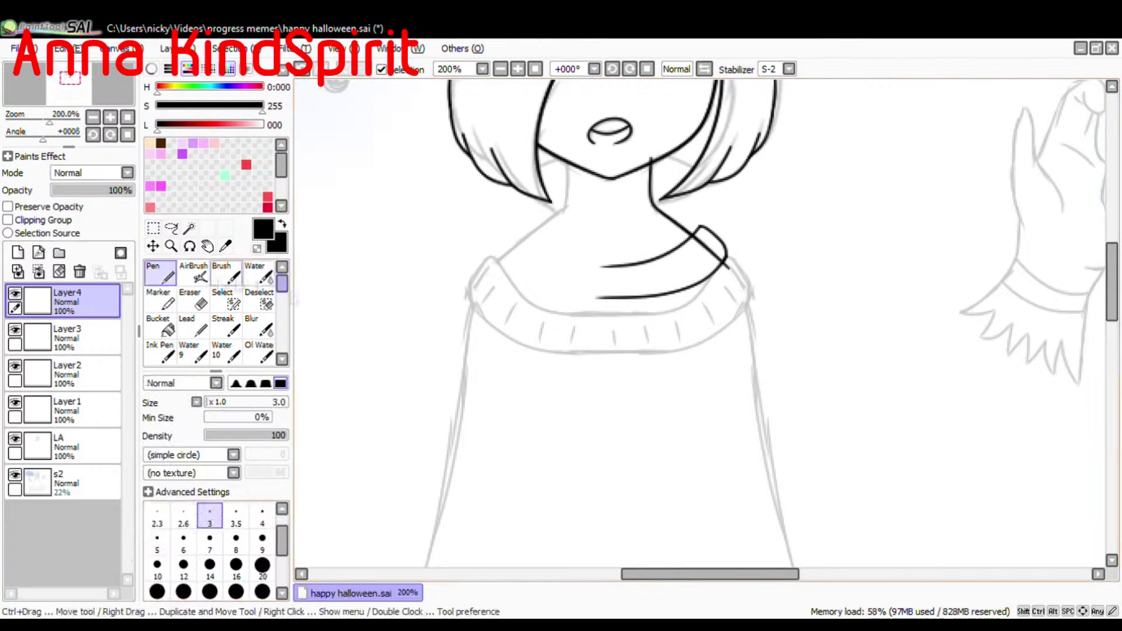
Merge the collar layers down into Layer2, trim the collar lines at the centre, and erase the shoulder line inside the collar on Layer1.
key("e")
left_click(162, 273)
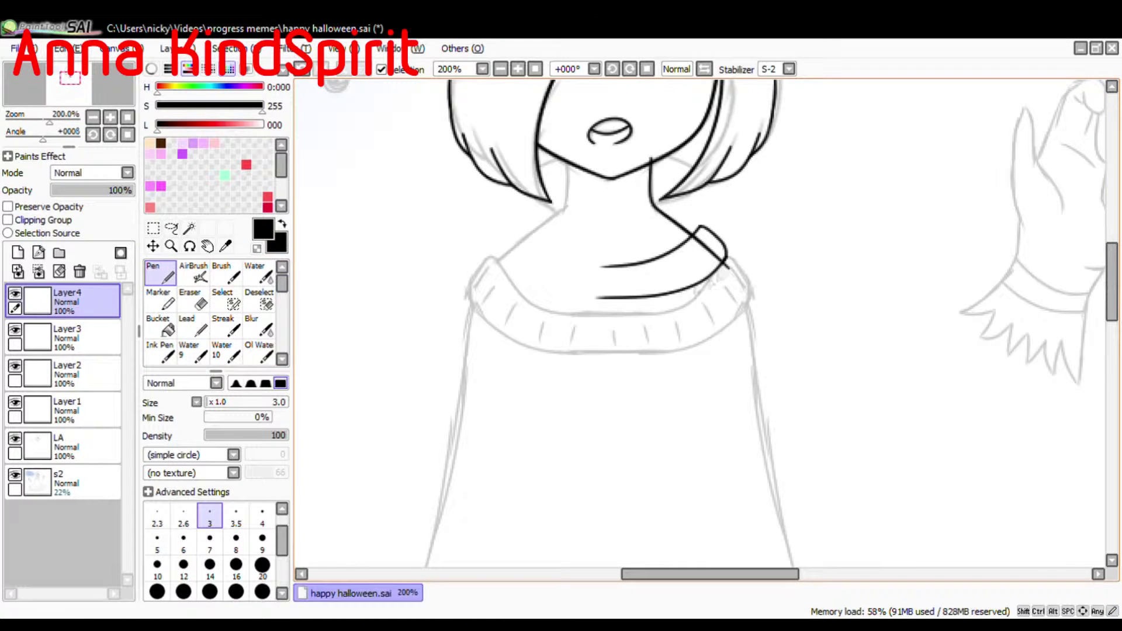
left_click(194, 298)
left_click(39, 271)
left_click(39, 272)
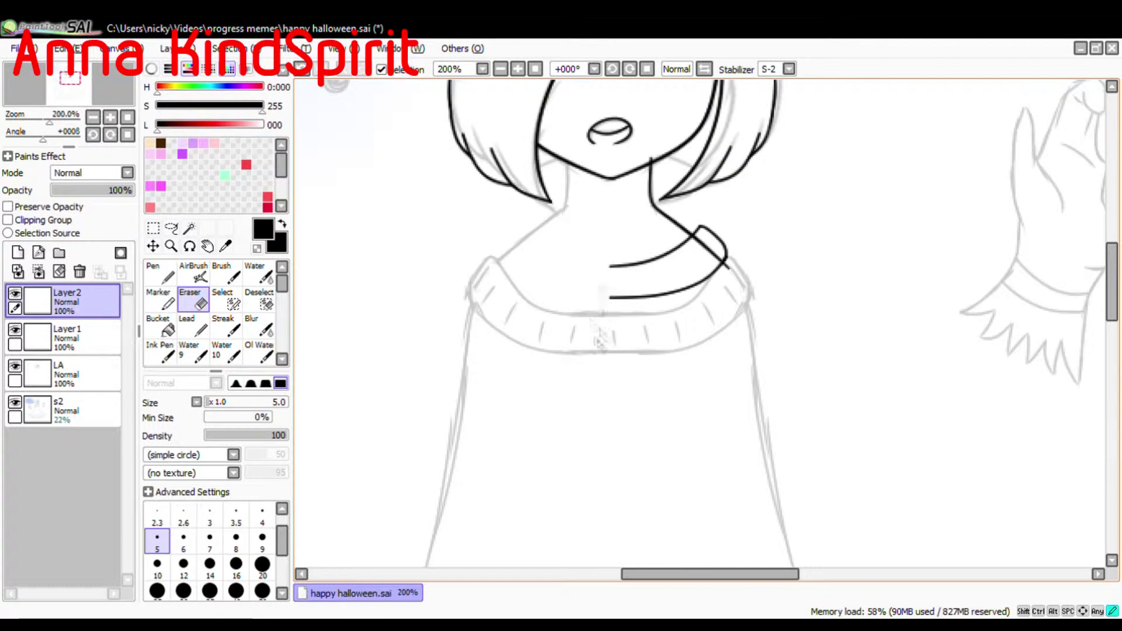
left_click(518, 69)
left_click(70, 338)
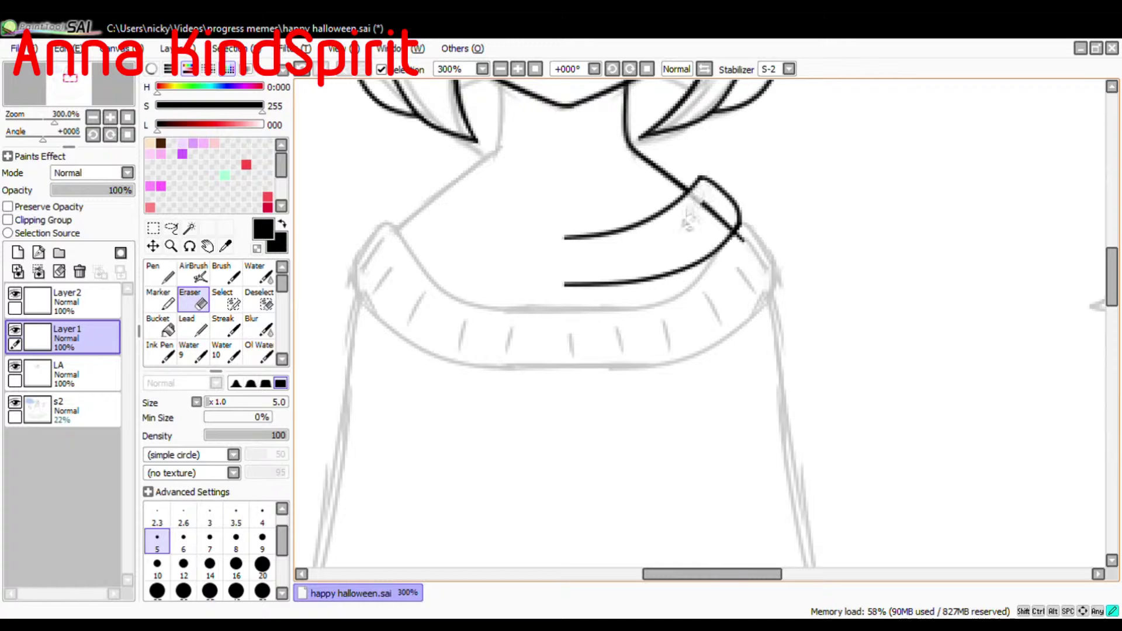
Ink the side line of the dress from the collar downward on a new layer above Layer2 with the size 3 Pen.
left_click(70, 301)
left_click(18, 252)
left_click(160, 273)
left_click(500, 69)
left_click(500, 69)
left_click(500, 69)
mouse_move(660, 184)
left_mouse_down()
mouse_move(629, 162)
mouse_move(699, 352)
mouse_move(888, 514)
left_mouse_up()
key("ctrl+z")
key("ctrl+plus")
Fit the dress side line on Layer3 to the sketch with Transform.
key("ctrl+t")
mouse_move(661, 479)
left_mouse_down()
mouse_move(678, 477)
mouse_move(642, 480)
left_mouse_up()
left_click(233, 499)
key("ctrl+t")
left_click(170, 498)
key("ctrl+t")
left_click(176, 499)
Ink the flaring lower side of the skirt on a new layer above Layer3 and fit it to the sketch with Transform.
left_click(500, 69)
left_click_drag(559, 242, 503, 91)
left_click(18, 252)
left_click_drag(611, 219, 953, 566)
key("ctrl+z")
left_click_drag(701, 327, 659, 230)
left_click_drag(569, 121, 946, 552)
left_click_drag(657, 234, 596, 140)
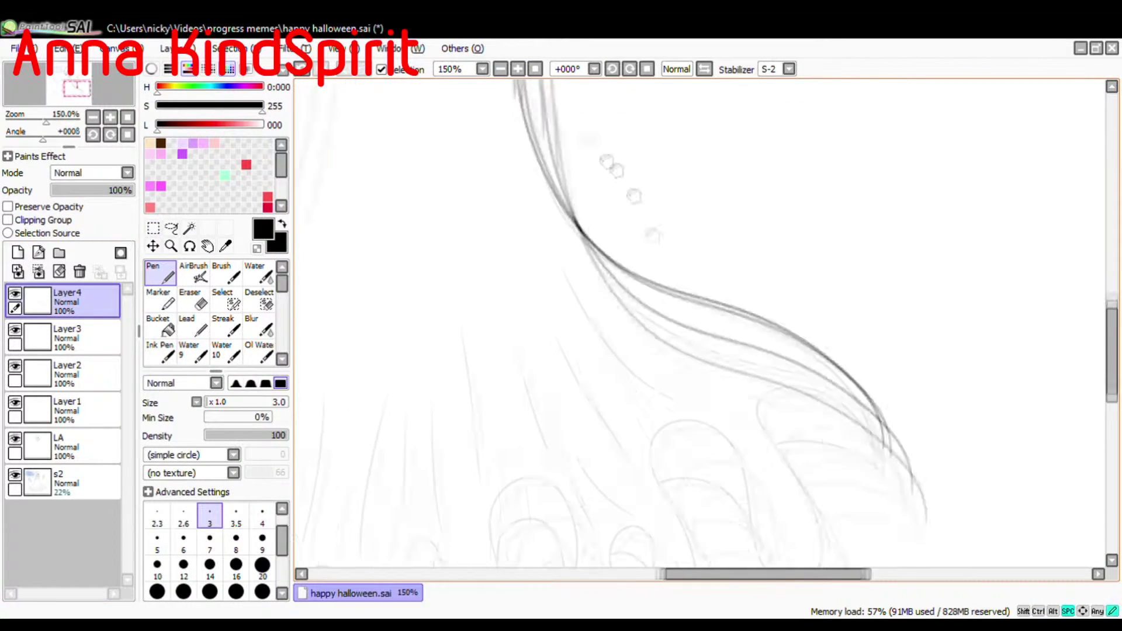
key("ctrl+t")
left_click_drag(885, 458, 878, 469)
left_click(170, 498)
Erase the overlapping ends where the two dress side lines meet on Layer4 and Layer3 with the size 5 Eraser.
left_click_drag(596, 193, 662, 417)
scroll(662, 418, "up", 1)
left_click_drag(561, 292, 631, 392)
left_click(193, 300)
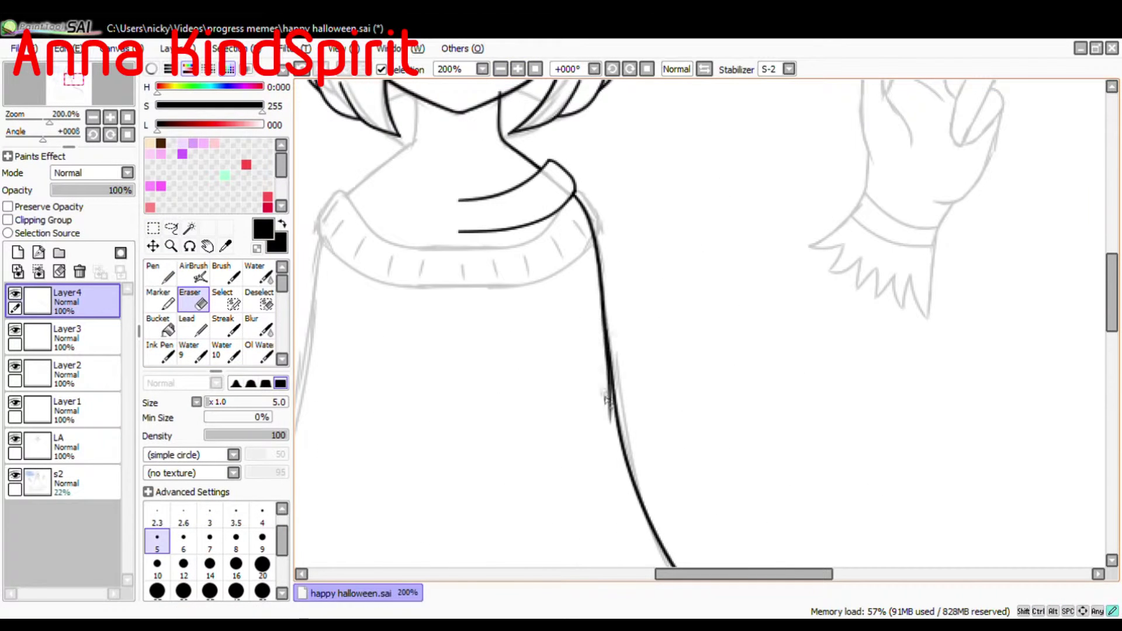
left_click(119, 340)
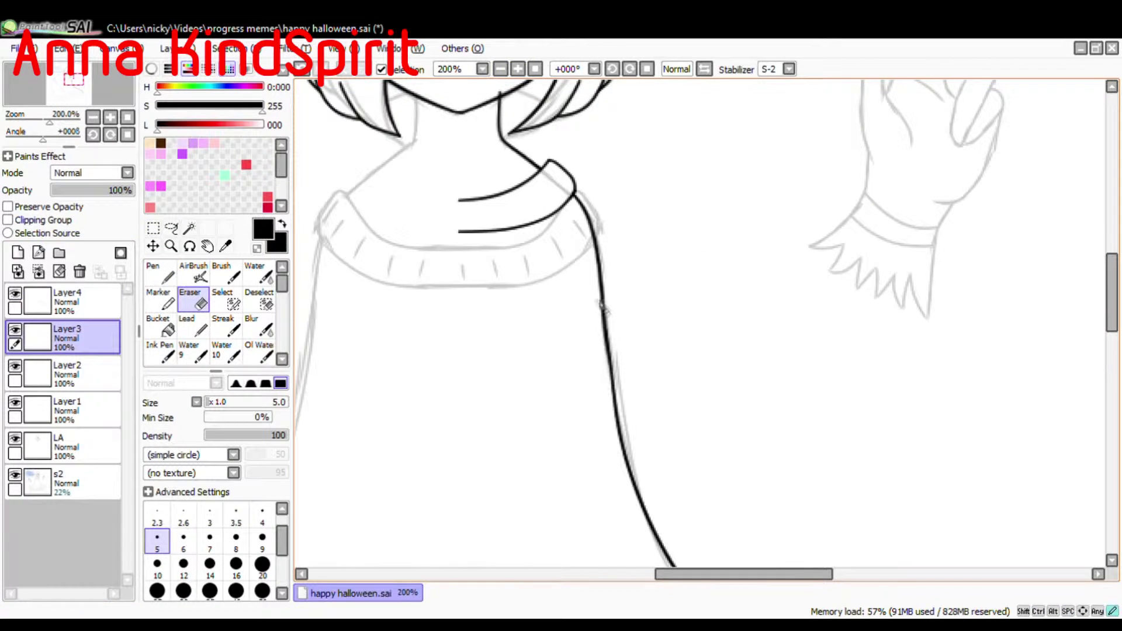
left_click(99, 303)
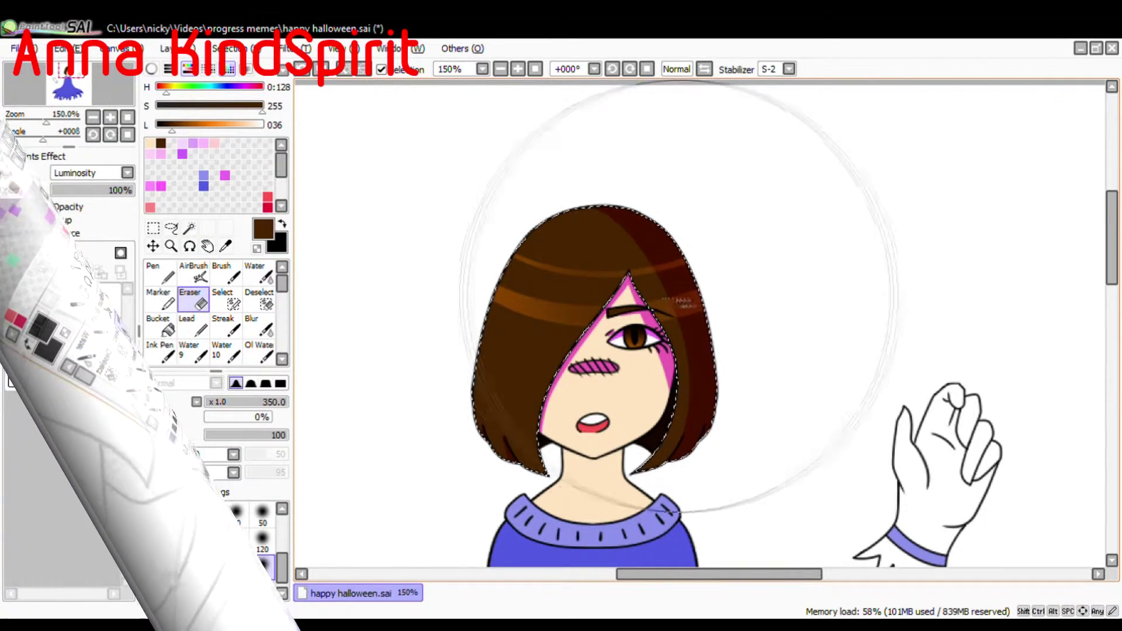
Airbrush a soft glow over the hair highlights on a new Luminosity layer above hair bright with the size 80 AirBrush.
left_click(159, 274)
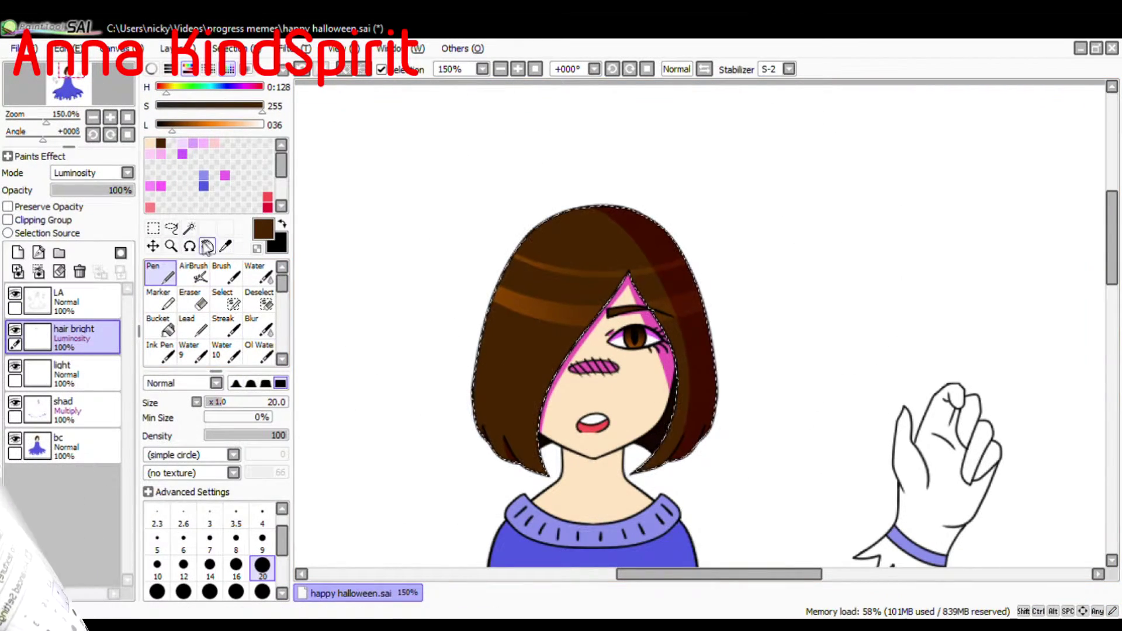
left_click(17, 252)
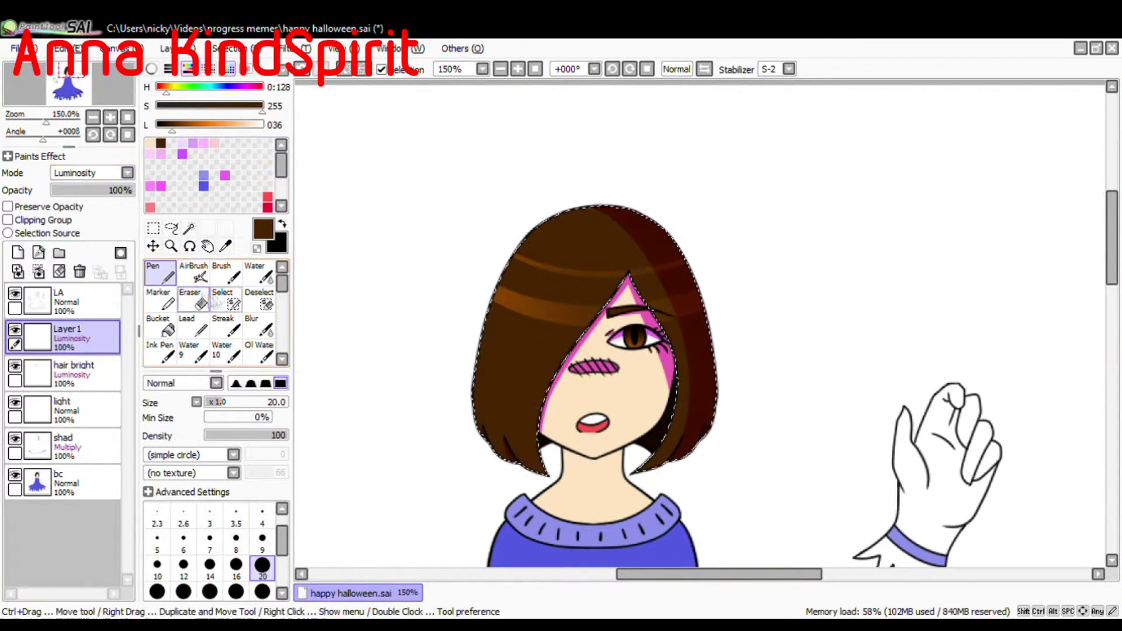
left_click(193, 272)
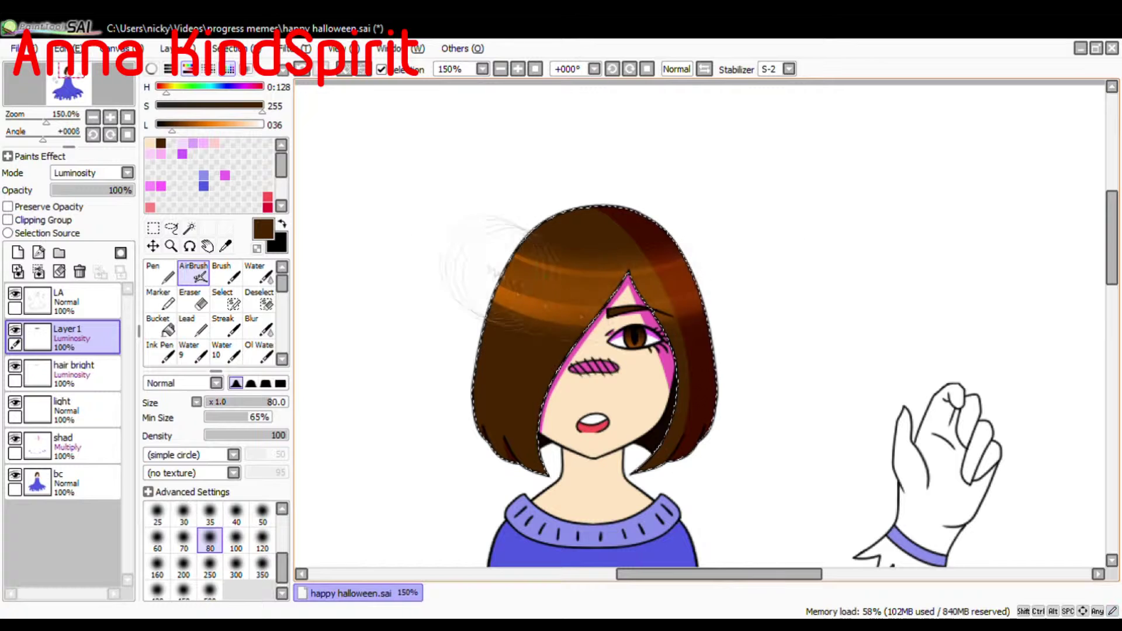
left_click_drag(501, 286, 695, 292)
Soften the glow on Layer1 with the size 50 Water brush and Eraser, lower its opacity, and merge it into hair bright.
left_click(258, 272)
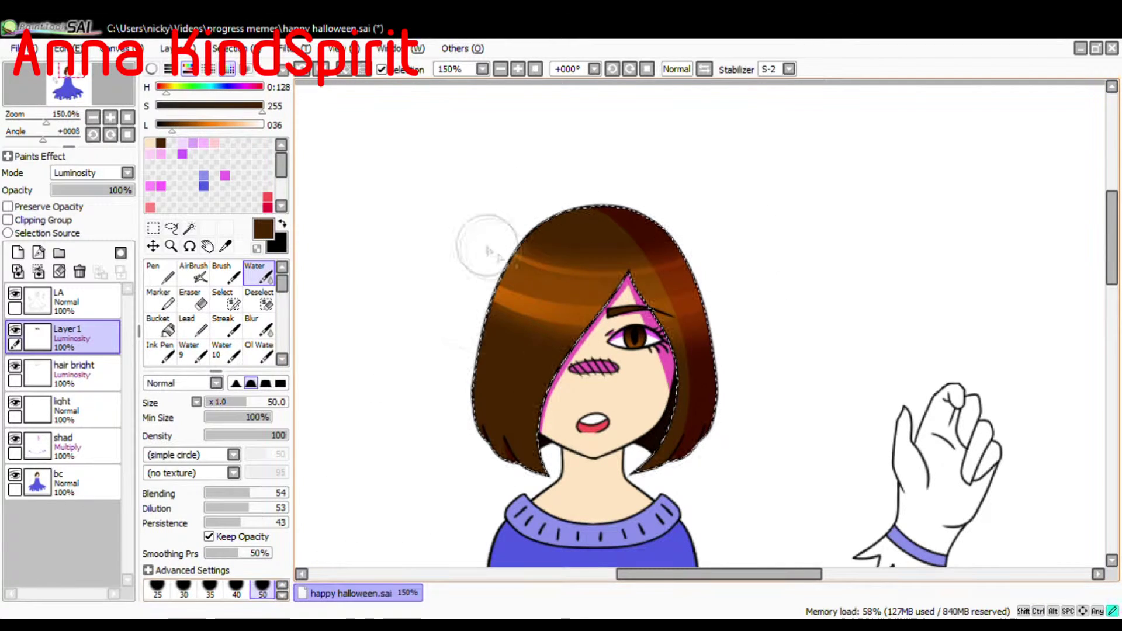
key("e")
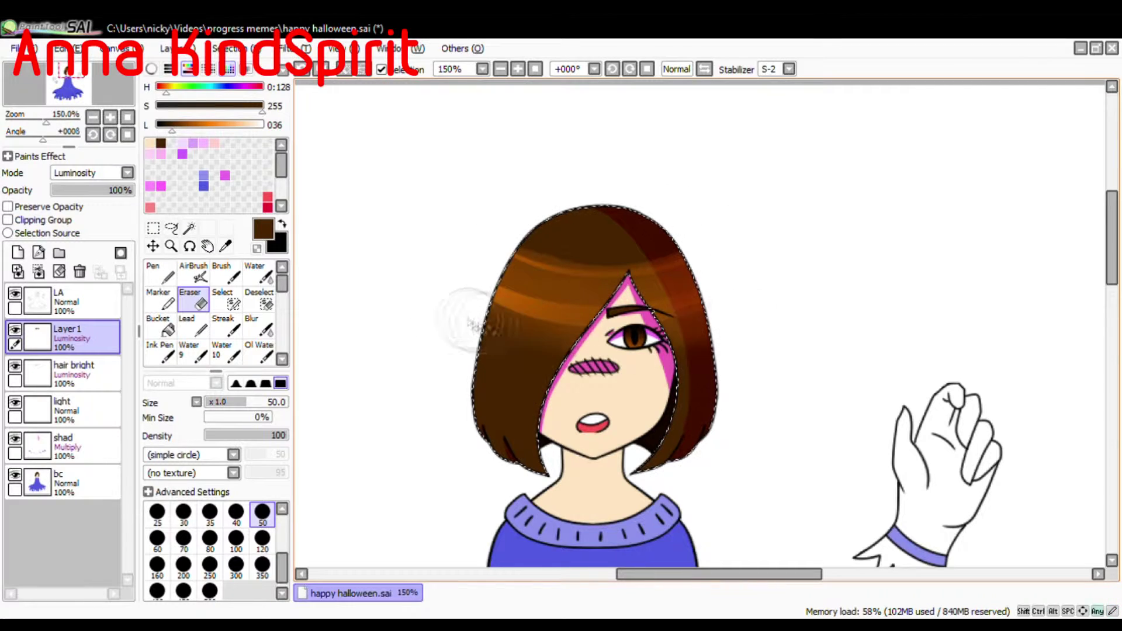
key("e")
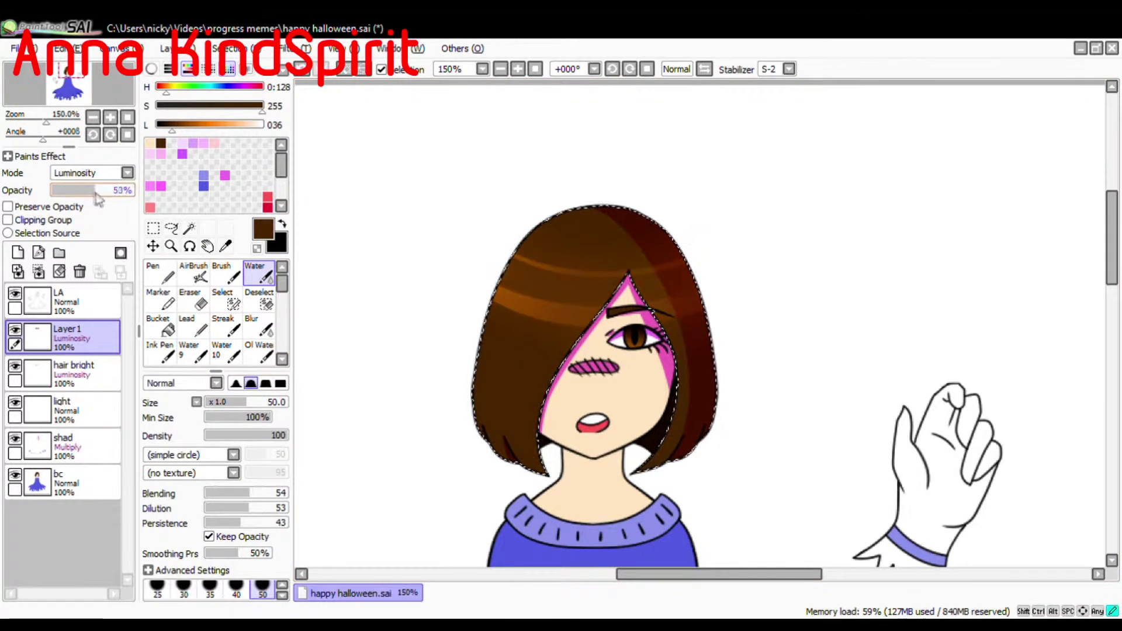
left_click(37, 271)
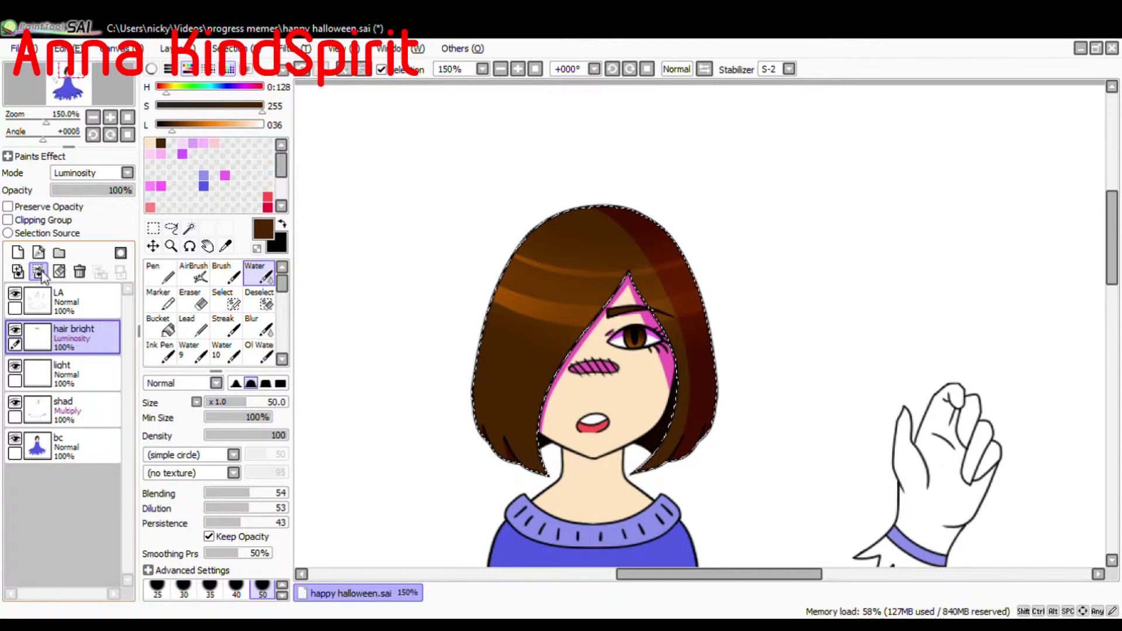
Select the hair from the LA layer with the Magic Wand and fade its shadow on shad with the soft size 350 Eraser.
left_click(65, 298)
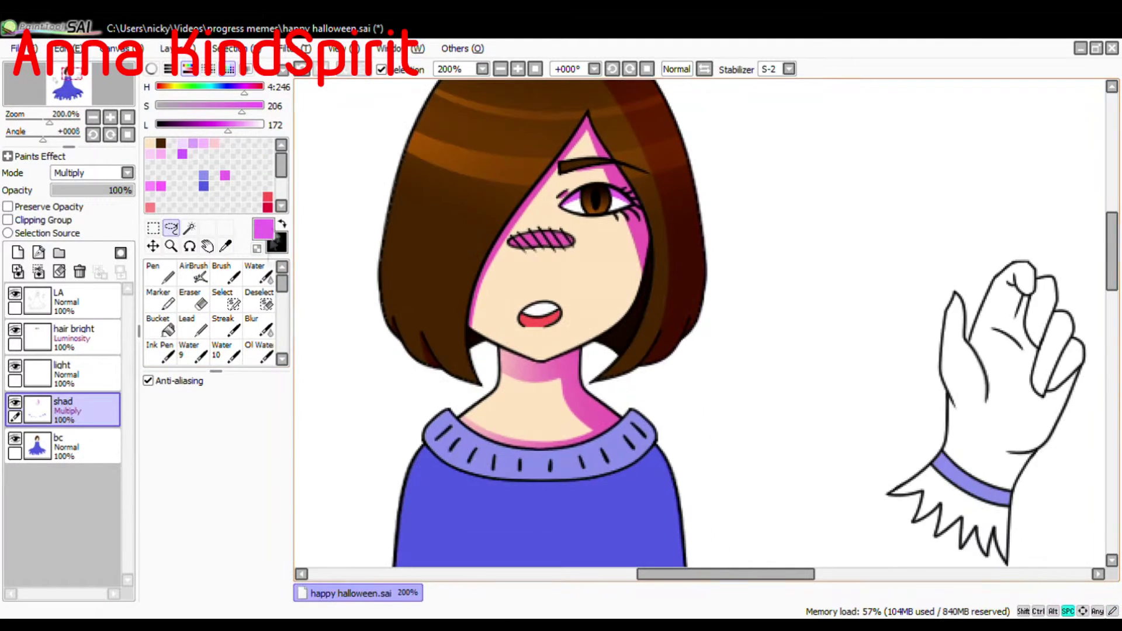
left_click(64, 301)
left_click(188, 228)
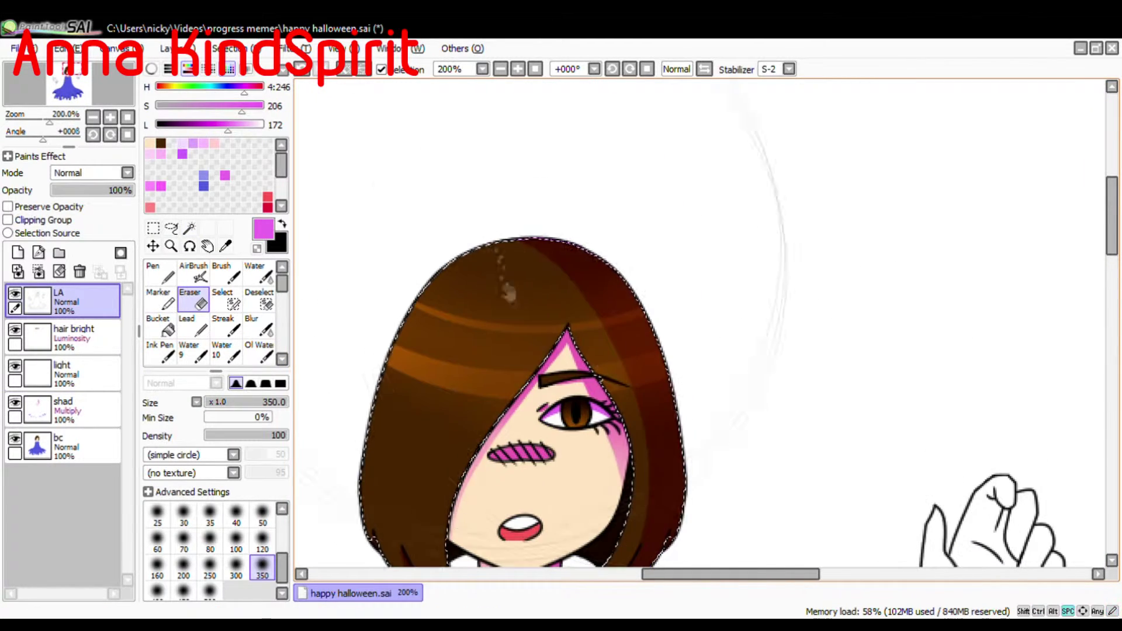
left_click(81, 423)
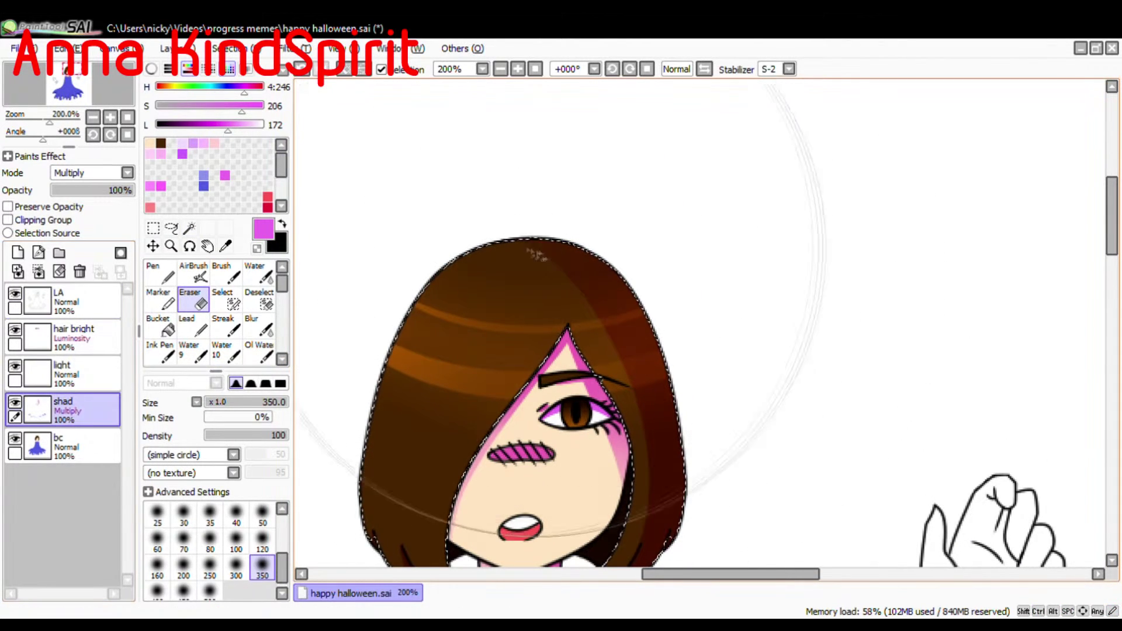
left_click_drag(434, 373, 431, 249)
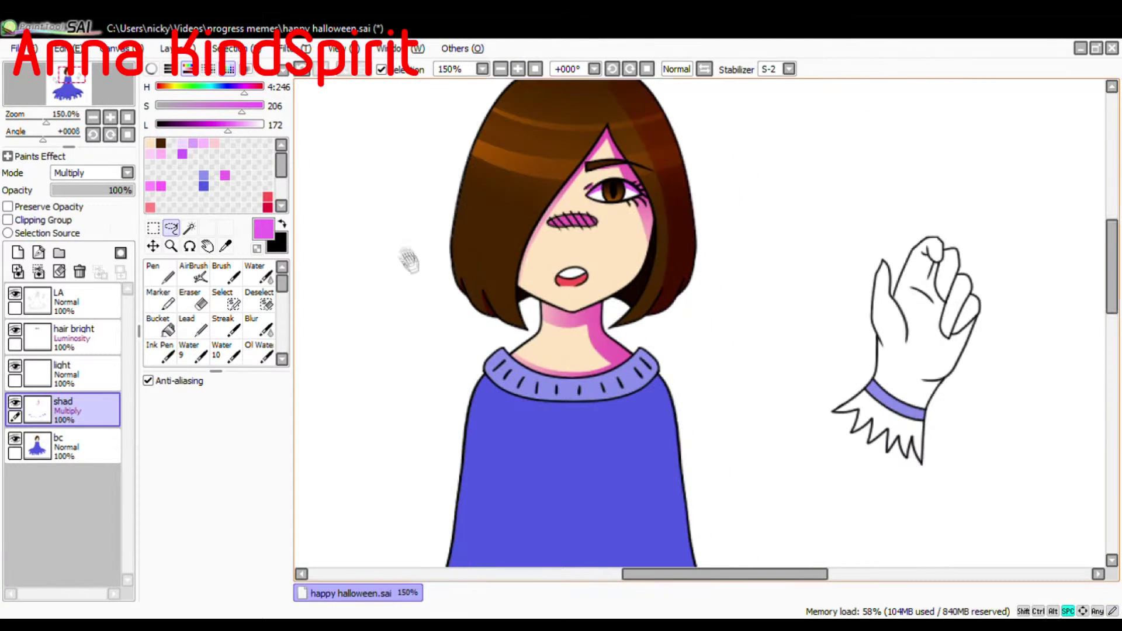
Select the collar from the LA layer with the Magic Wand and paint a magenta shadow on its right end on shad.
left_click_drag(386, 410, 363, 185)
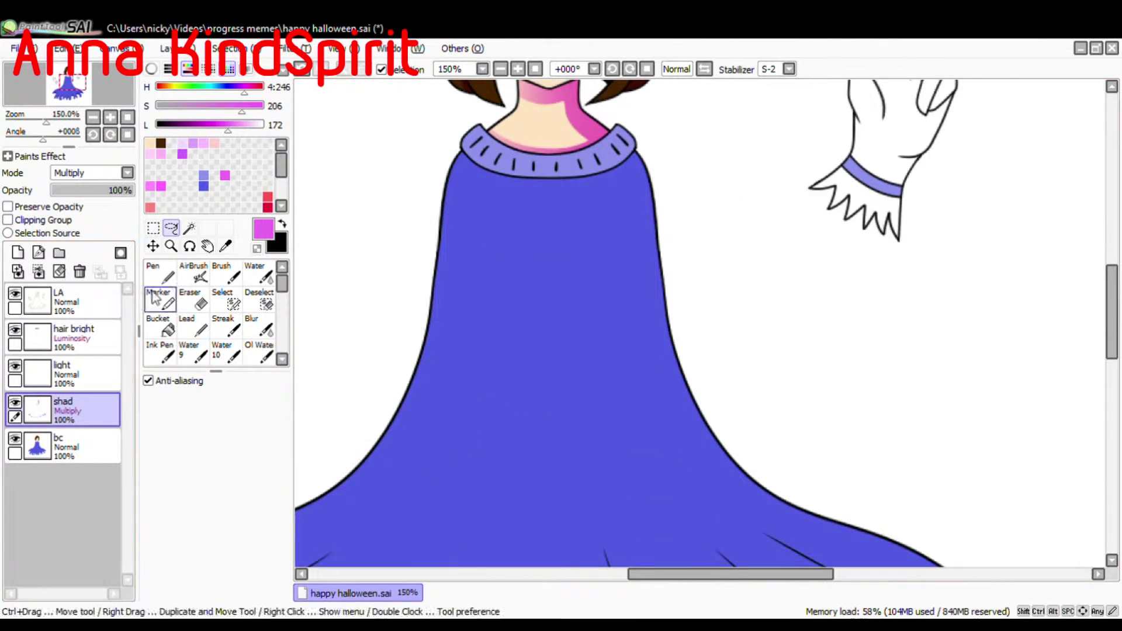
left_click(203, 176)
left_click(65, 302)
left_click(189, 228)
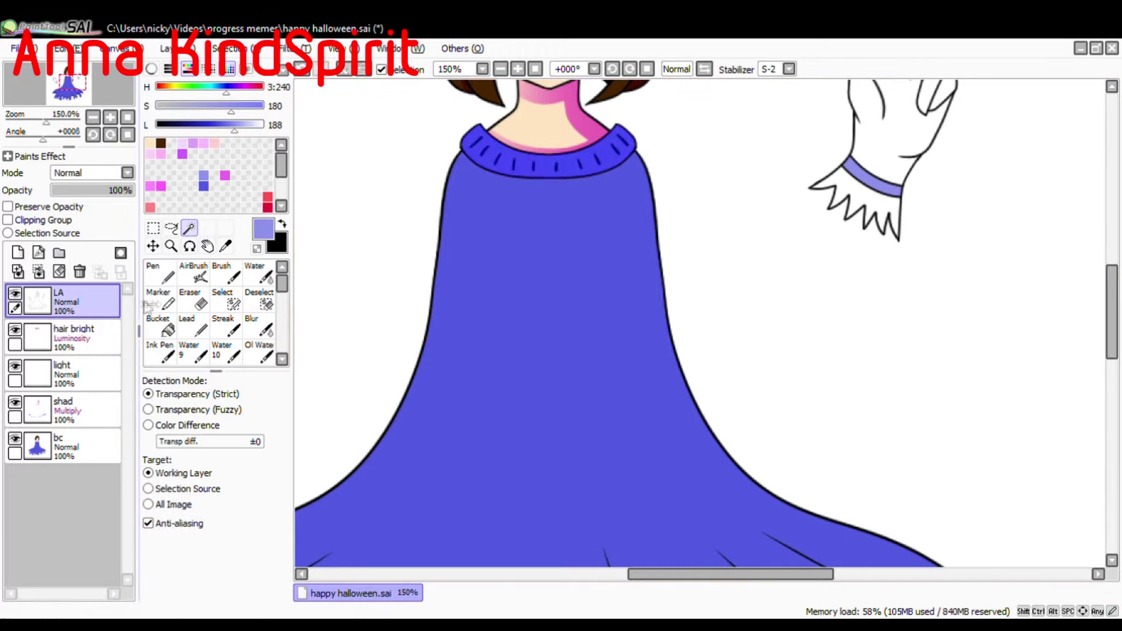
left_click(525, 162)
left_click(160, 273)
left_click(65, 410)
left_click(226, 177)
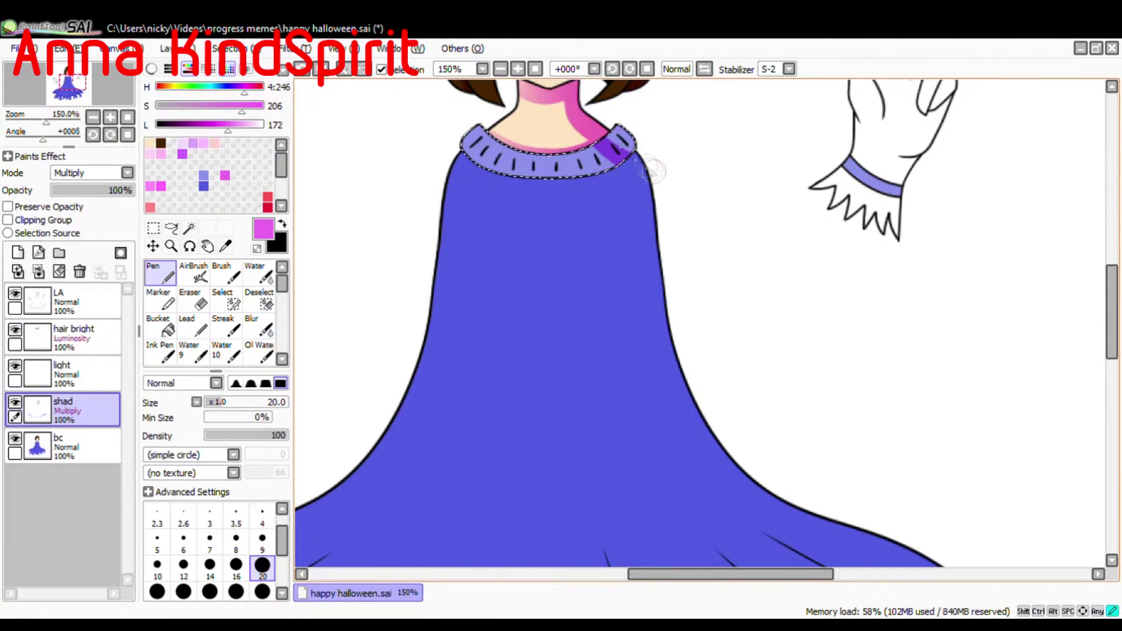
Select the dress from the LA layer and paint a shadow down its right side on shad with the size 20 Pen.
left_click_drag(339, 277, 360, 275)
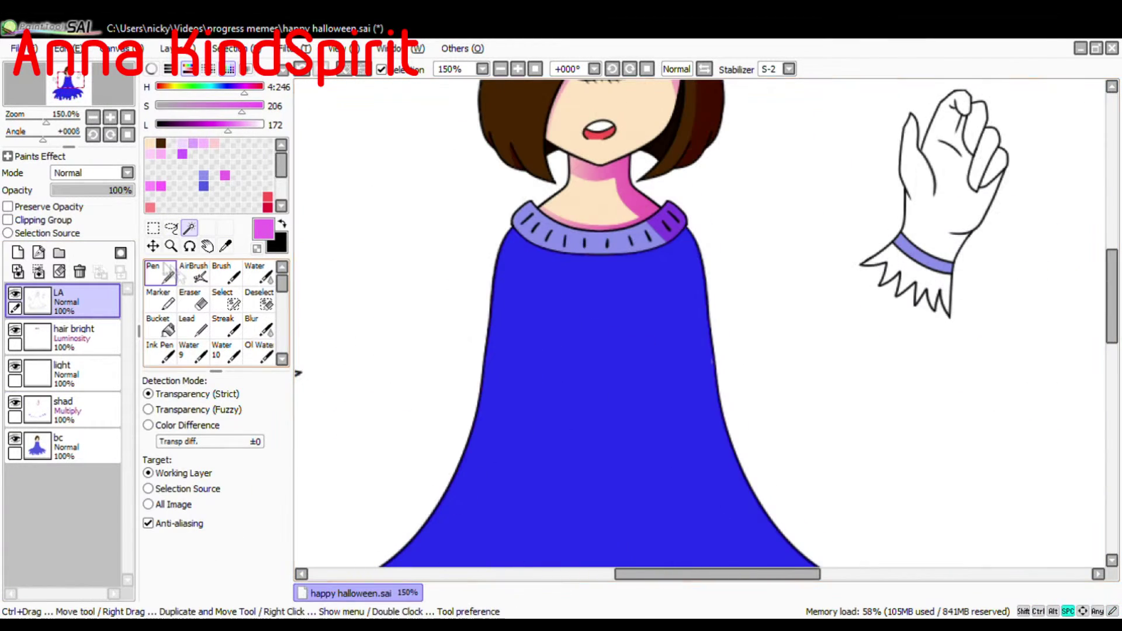
left_click(160, 274)
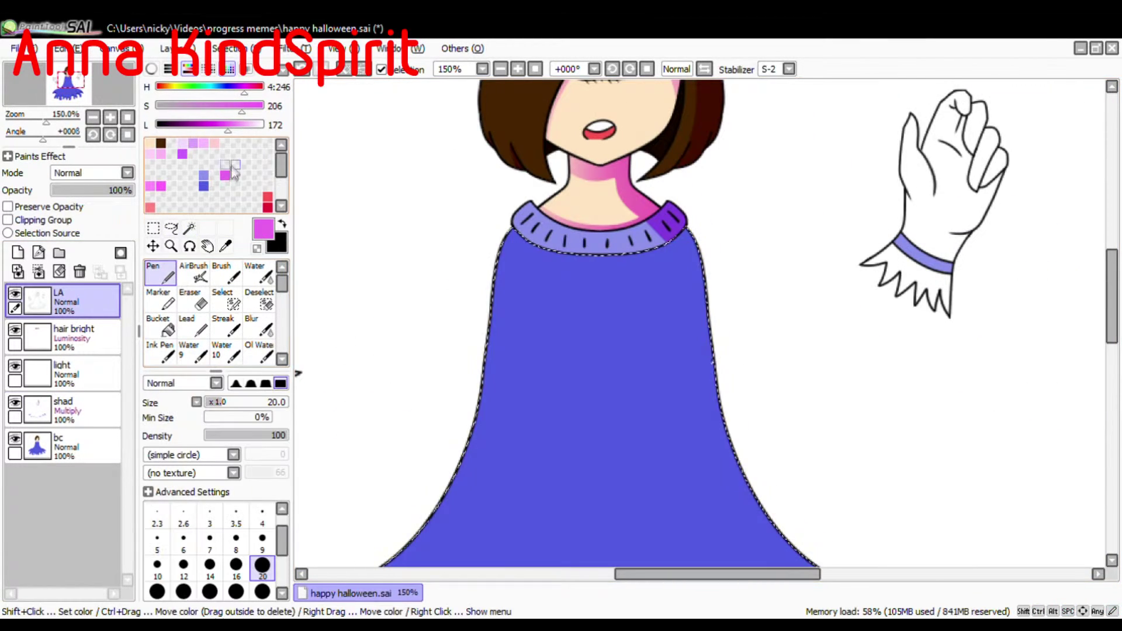
left_click(64, 409)
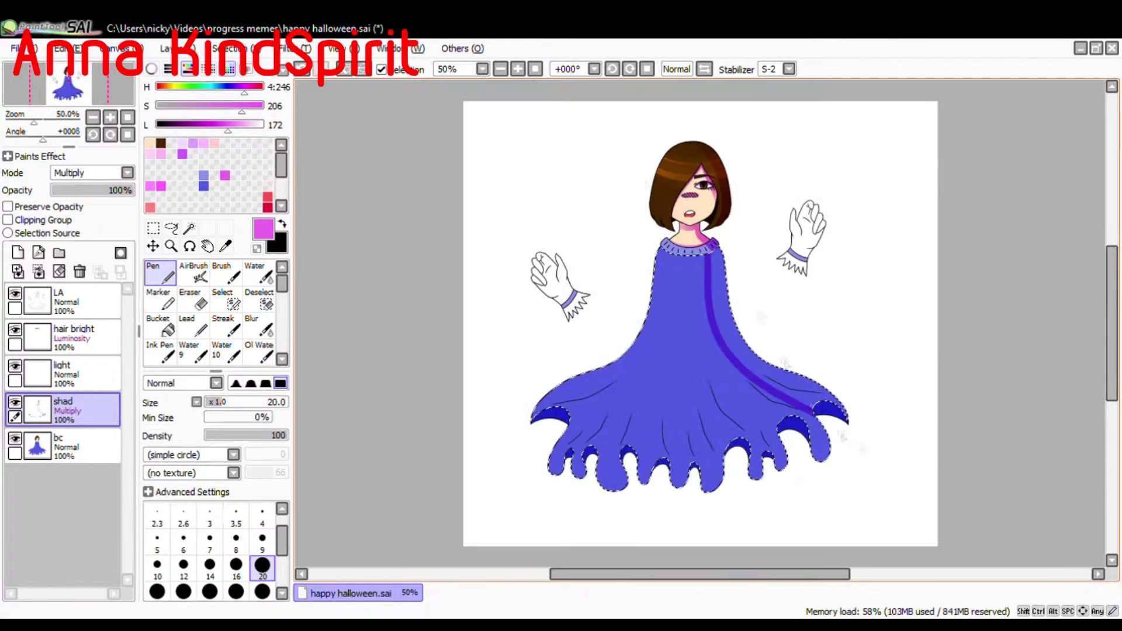
scroll(761, 317, "up", 2)
left_click_drag(704, 267, 627, 184)
key("ctrl+z")
left_click_drag(650, 91, 700, 251)
key("ctrl+z")
left_click_drag(696, 187, 654, 227)
mouse_move(608, 133)
left_mouse_down()
mouse_move(722, 374)
mouse_move(655, 293)
mouse_move(748, 380)
mouse_move(786, 379)
mouse_move(871, 468)
mouse_move(811, 317)
left_mouse_up()
left_click_drag(748, 303, 783, 315)
left_click_drag(725, 291, 786, 313)
Shade the right flared corner of the skirt and the hanging hem drip beneath it with the size 20 Pen.
scroll(751, 286, "up", 2)
mouse_move(806, 351)
left_mouse_down()
mouse_move(742, 291)
mouse_move(772, 261)
left_mouse_up()
left_click_drag(817, 270, 817, 444)
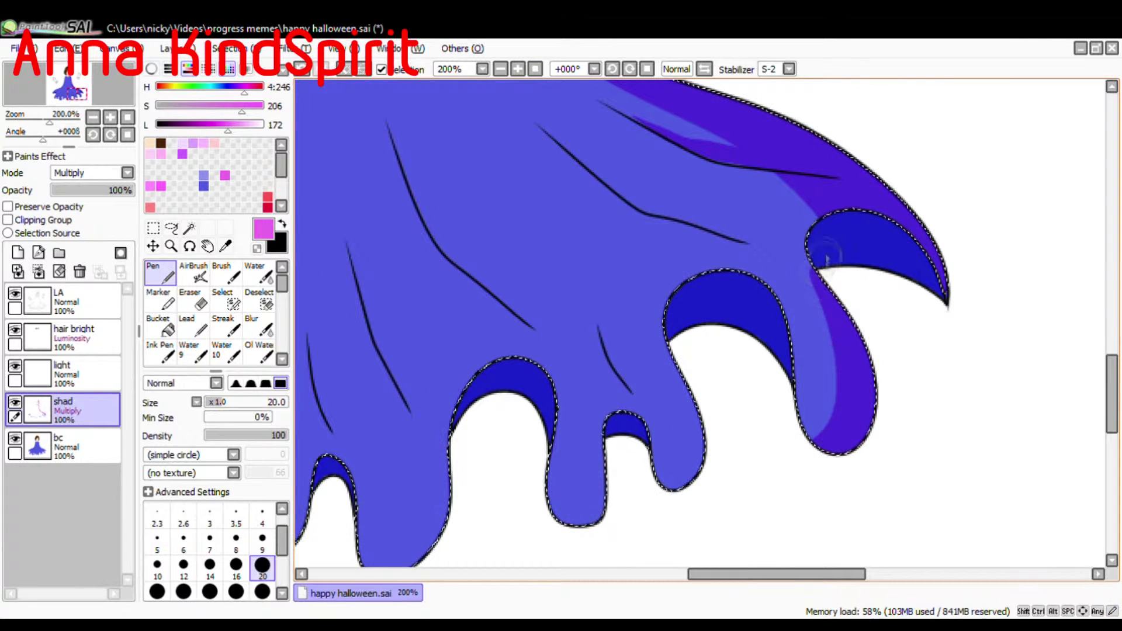
left_click_drag(818, 289, 760, 472)
key("ctrl+z")
key("ctrl+z")
key("ctrl+z")
left_click_drag(812, 258, 795, 399)
mouse_move(823, 304)
left_mouse_down()
mouse_move(832, 456)
mouse_move(853, 444)
left_mouse_up()
Shade the lower edges of the remaining hem drips across the skirt, working from right to left.
left_click_drag(685, 374, 774, 335)
left_click_drag(627, 432, 693, 451)
mouse_move(684, 523)
left_mouse_down()
mouse_move(769, 520)
mouse_move(891, 490)
left_mouse_up()
left_click_drag(751, 374, 709, 463)
left_click_drag(571, 495, 714, 470)
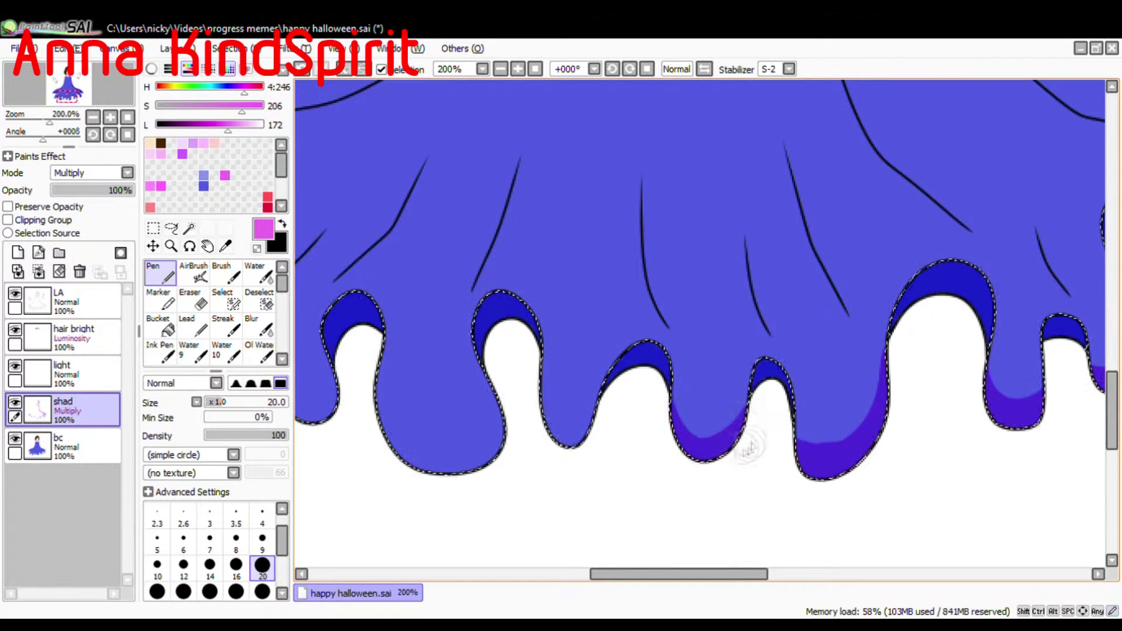
left_click_drag(655, 441, 778, 448)
left_click_drag(663, 398, 730, 444)
left_click_drag(658, 374, 769, 406)
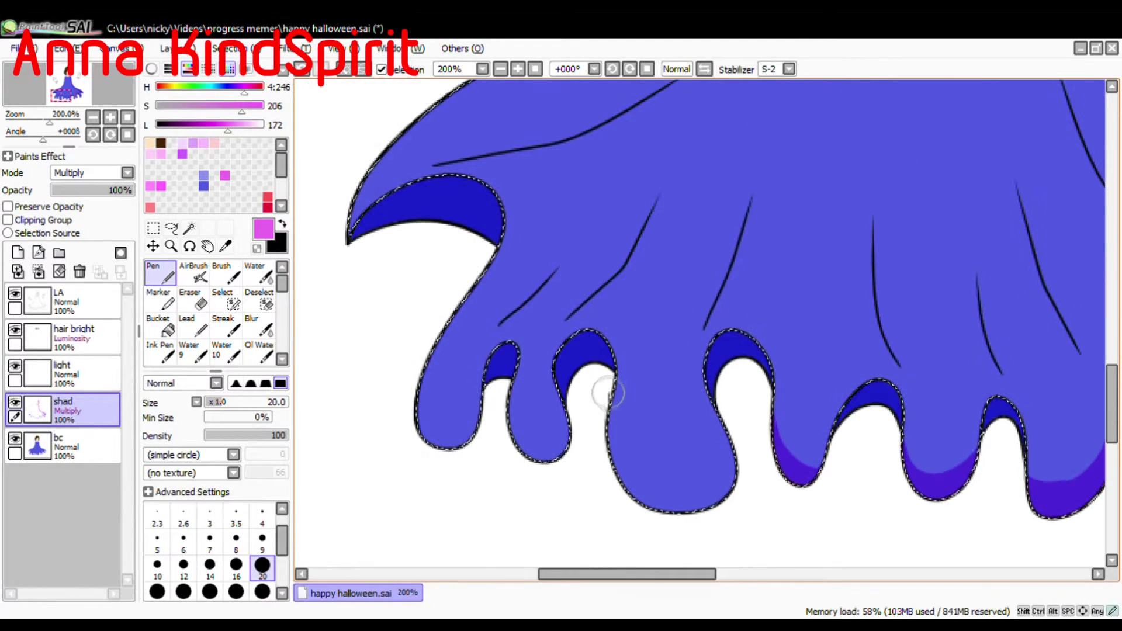
left_click_drag(576, 445, 513, 447)
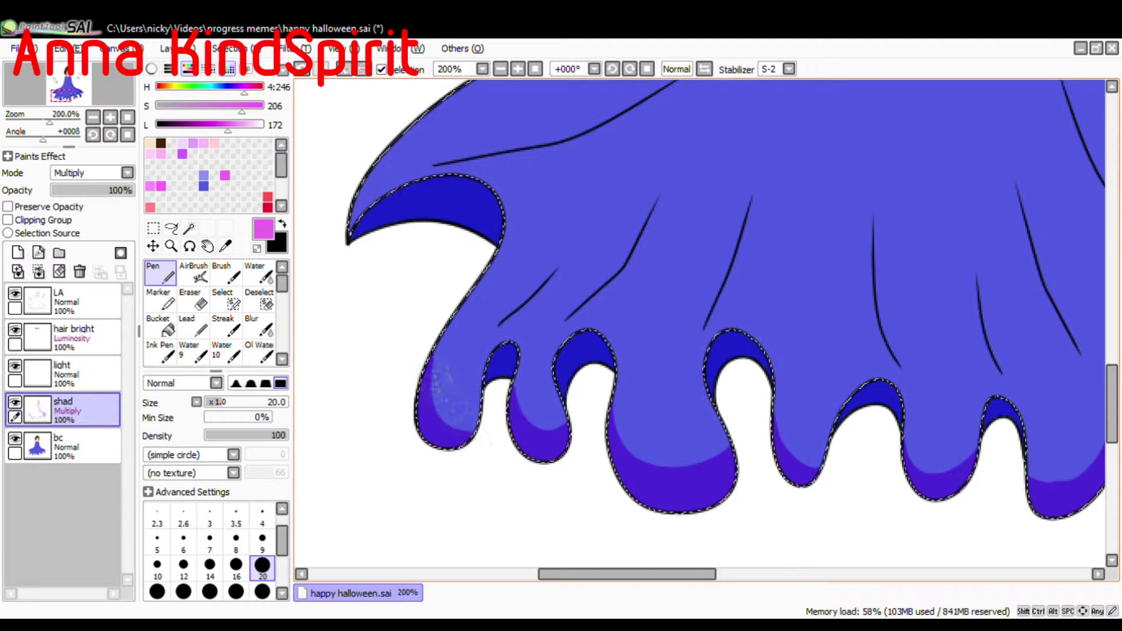
Shade the left flared edge of the skirt and the fold line beside it on the shad layer.
mouse_move(440, 215)
left_mouse_down()
mouse_move(500, 405)
mouse_move(482, 466)
left_mouse_up()
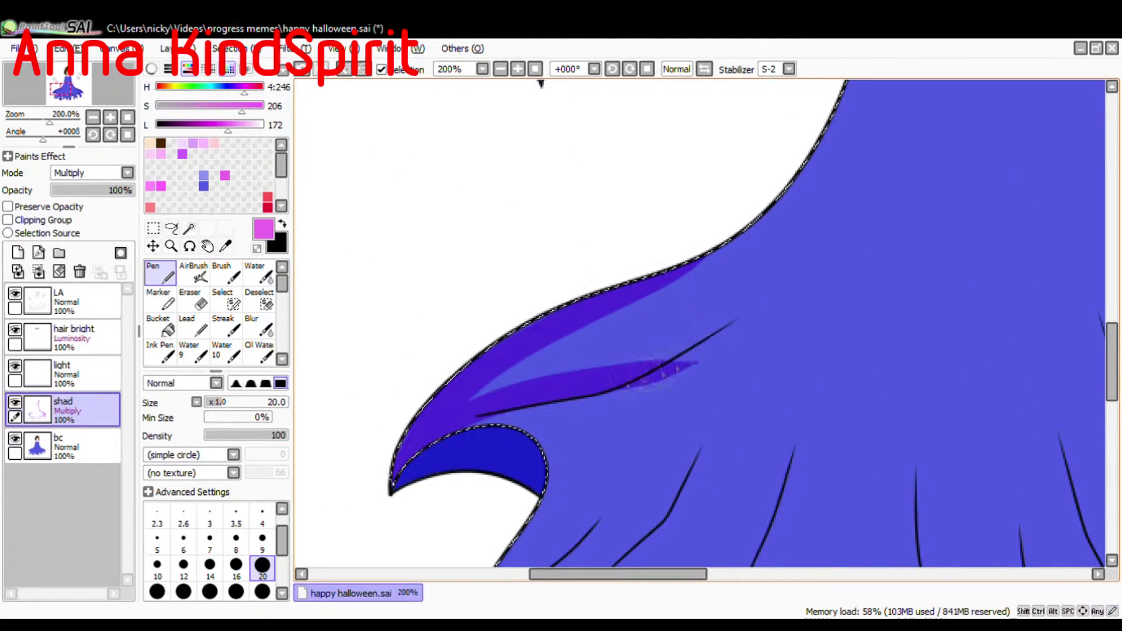
key("ctrl+z")
key("ctrl+z")
mouse_move(706, 252)
left_mouse_down()
mouse_move(468, 415)
mouse_move(672, 342)
left_mouse_up()
key("ctrl+z")
left_click_drag(514, 403, 714, 334)
mouse_move(713, 335)
left_mouse_down()
mouse_move(713, 259)
mouse_move(740, 135)
left_mouse_up()
mouse_move(623, 324)
left_mouse_down()
mouse_move(557, 378)
mouse_move(624, 326)
left_mouse_up()
key("ctrl+z")
key("ctrl+z")
mouse_move(638, 368)
left_mouse_down()
mouse_move(691, 315)
mouse_move(722, 254)
left_mouse_up()
Paint narrow shadows along the fold lines on the left and middle of the skirt with the size 20 Pen.
left_click_drag(818, 253, 773, 383)
mouse_move(949, 275)
left_mouse_down()
mouse_move(724, 271)
mouse_move(744, 418)
left_mouse_up()
left_click_drag(826, 331, 845, 422)
scroll(851, 431, "right", 4)
key("e")
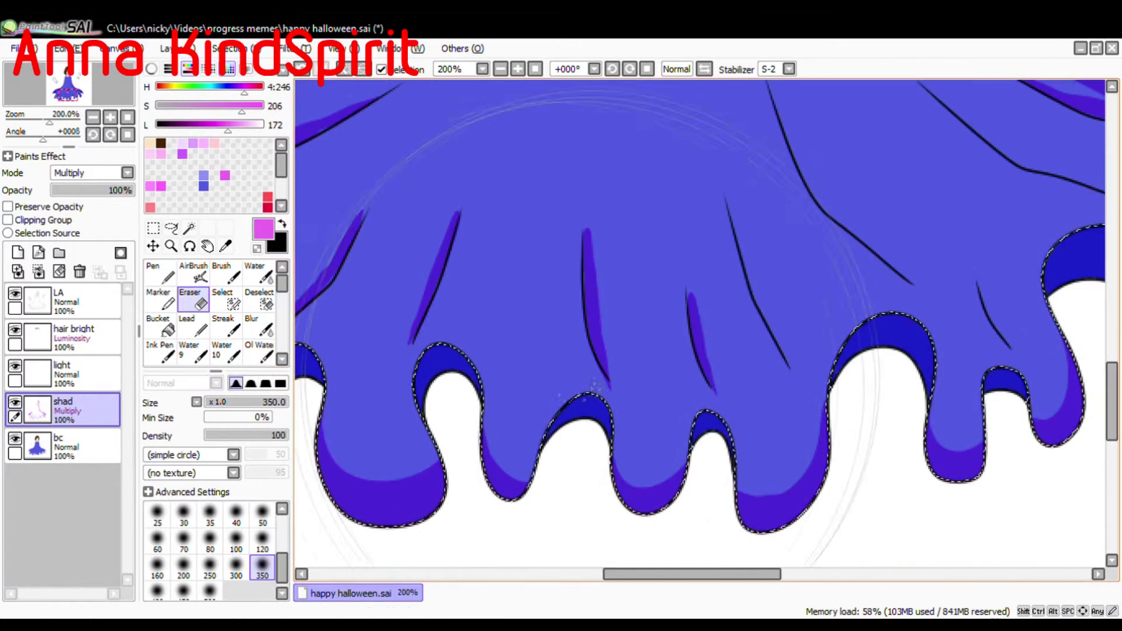
key("n")
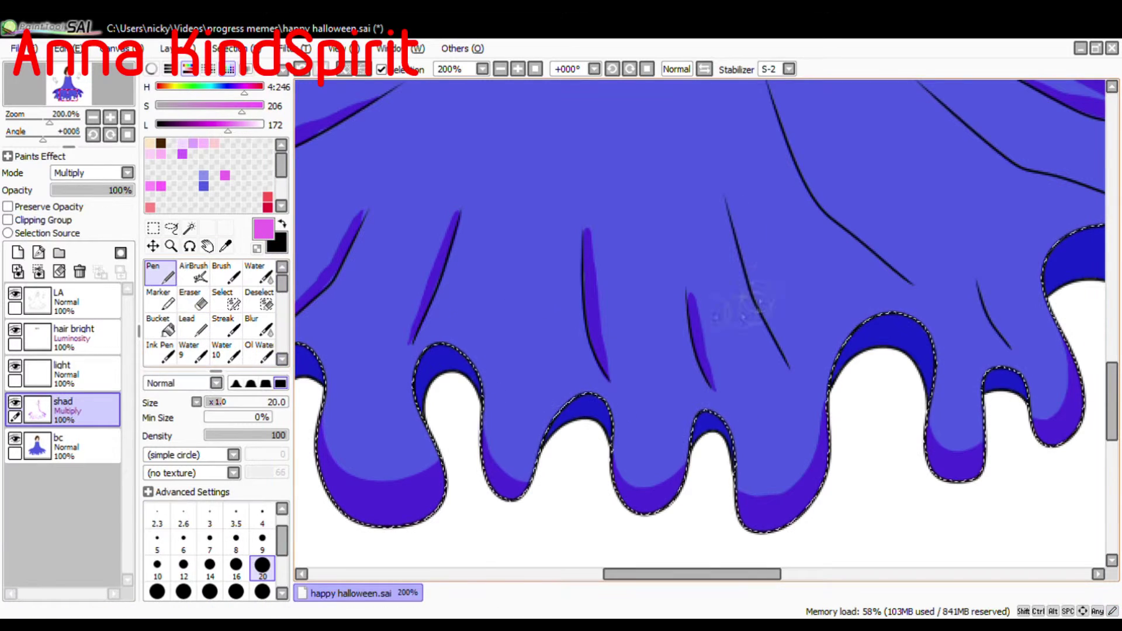
Paint narrow shadows along the remaining fold lines on the right half of the skirt.
left_click_drag(795, 371, 685, 399)
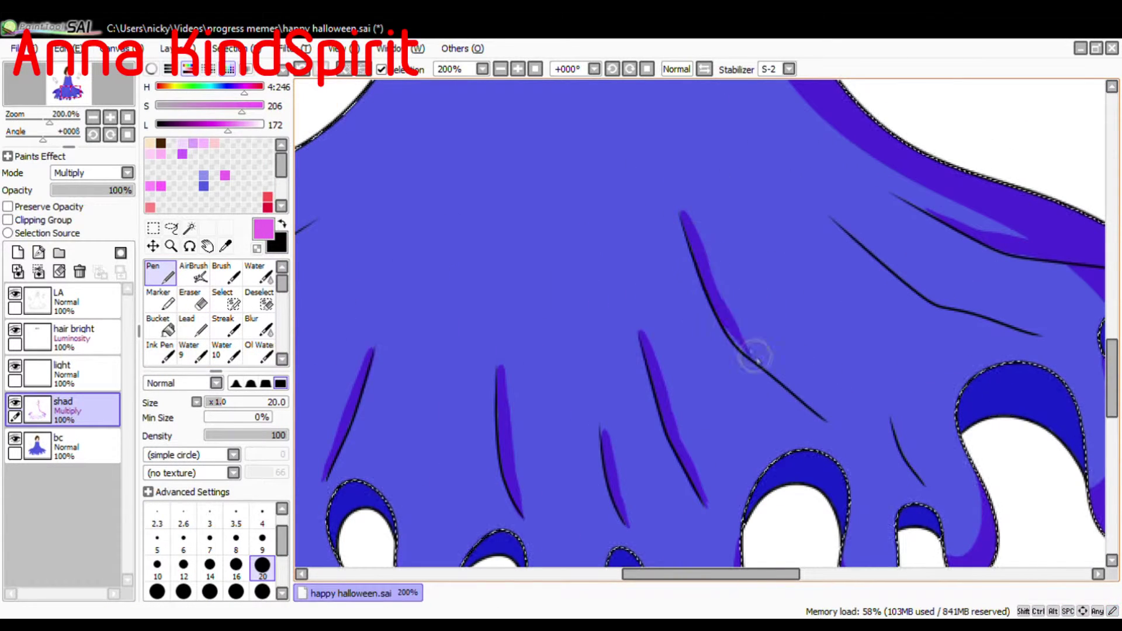
left_click_drag(918, 468, 808, 508)
left_click_drag(719, 254, 824, 346)
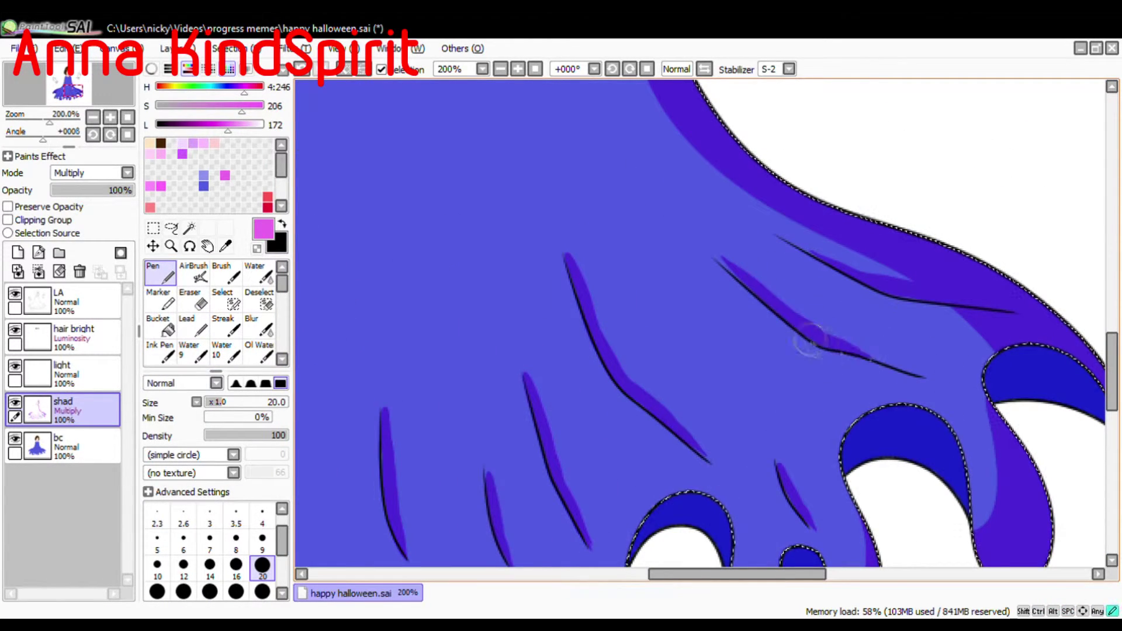
Fade the dress shadows on the shad layer with the soft-edged Eraser at sizes 500 and 350.
key("e")
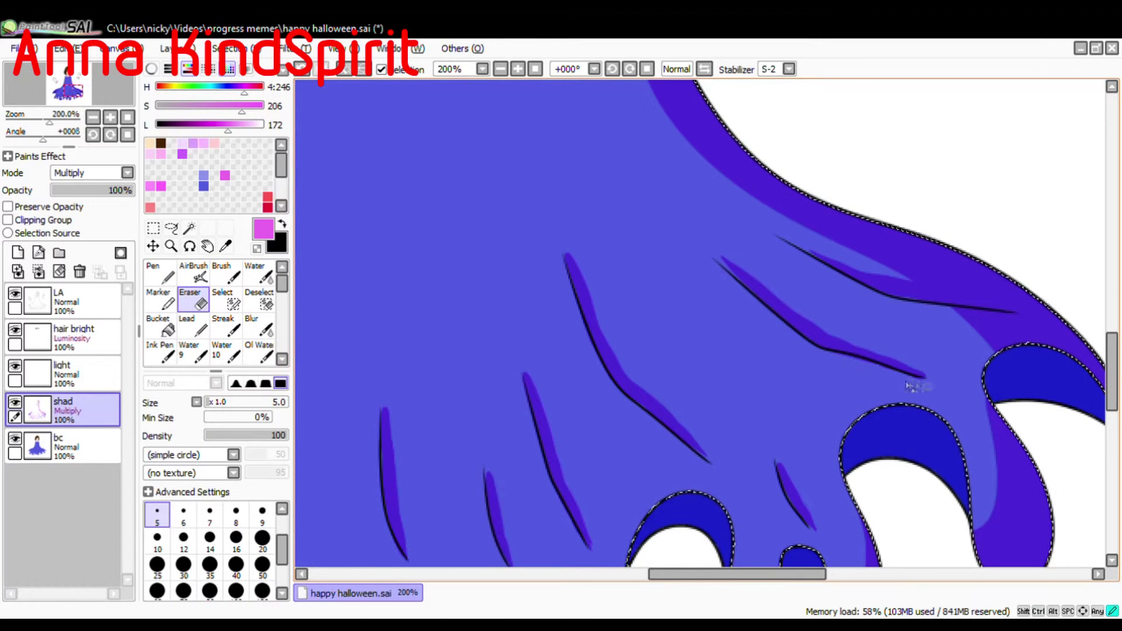
scroll(267, 574, "down", 2)
left_click(263, 561)
left_click(236, 384)
key("Home")
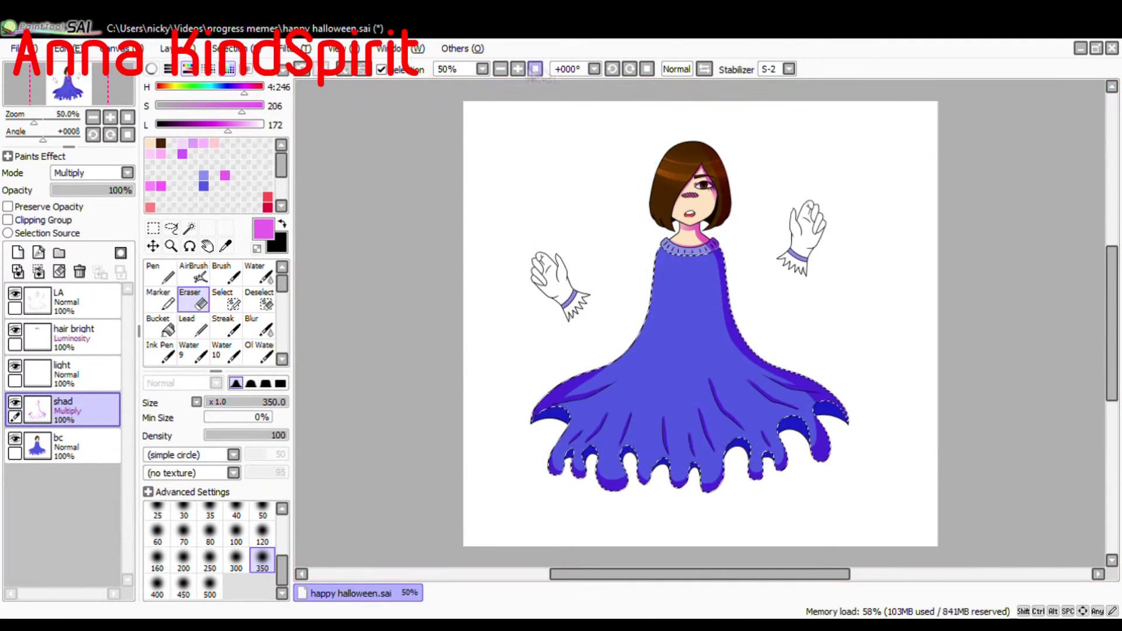
scroll(888, 438, "up", 2)
left_click(210, 584)
scroll(877, 447, "down", 3)
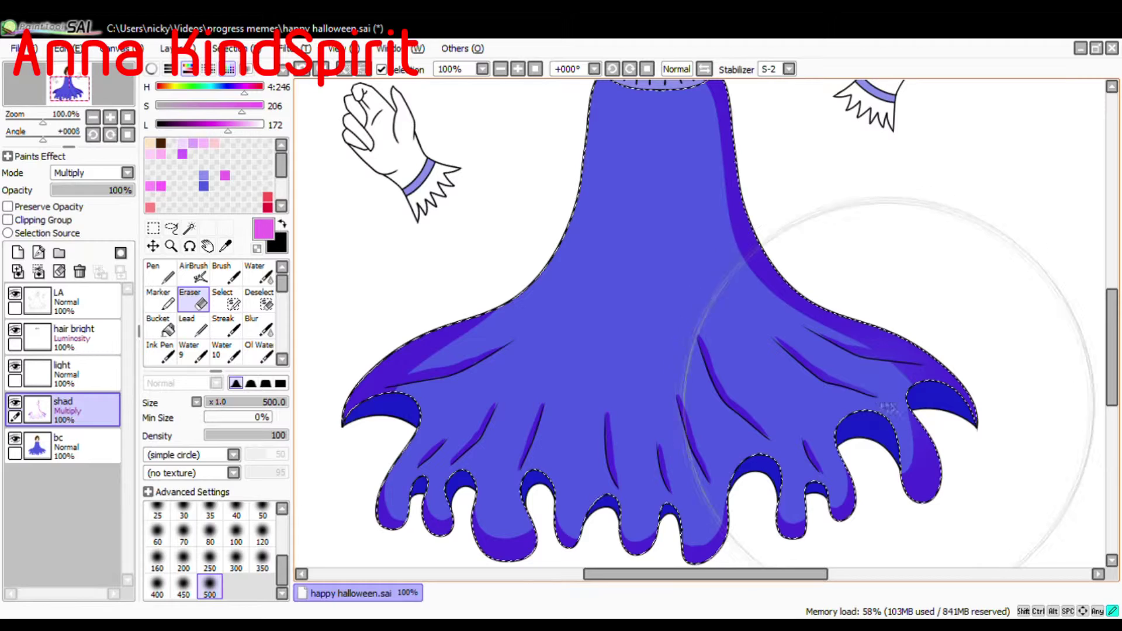
key("ctrl+z")
left_click_drag(811, 476, 802, 442)
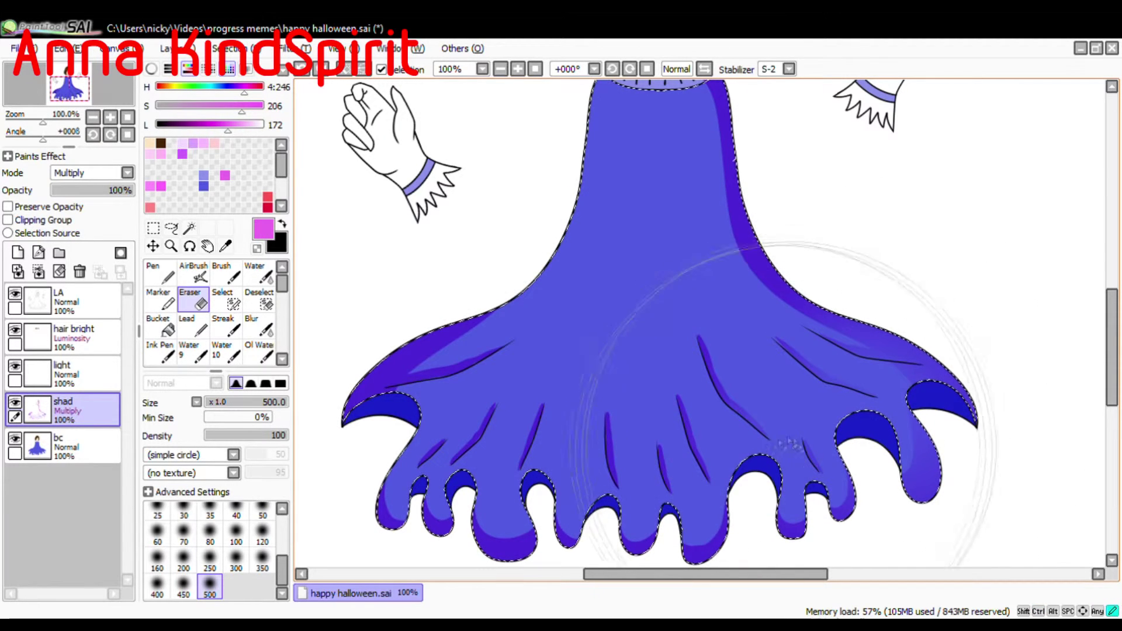
left_click(262, 560)
mouse_move(518, 483)
left_mouse_down()
mouse_move(437, 402)
mouse_move(506, 344)
left_mouse_up()
Fade the hem and fold shadows of the skirt with the soft Eraser at size 120, and clear the selection.
key("bracketleft")
key("bracketleft")
key("bracketleft")
key("bracketleft")
key("bracketleft")
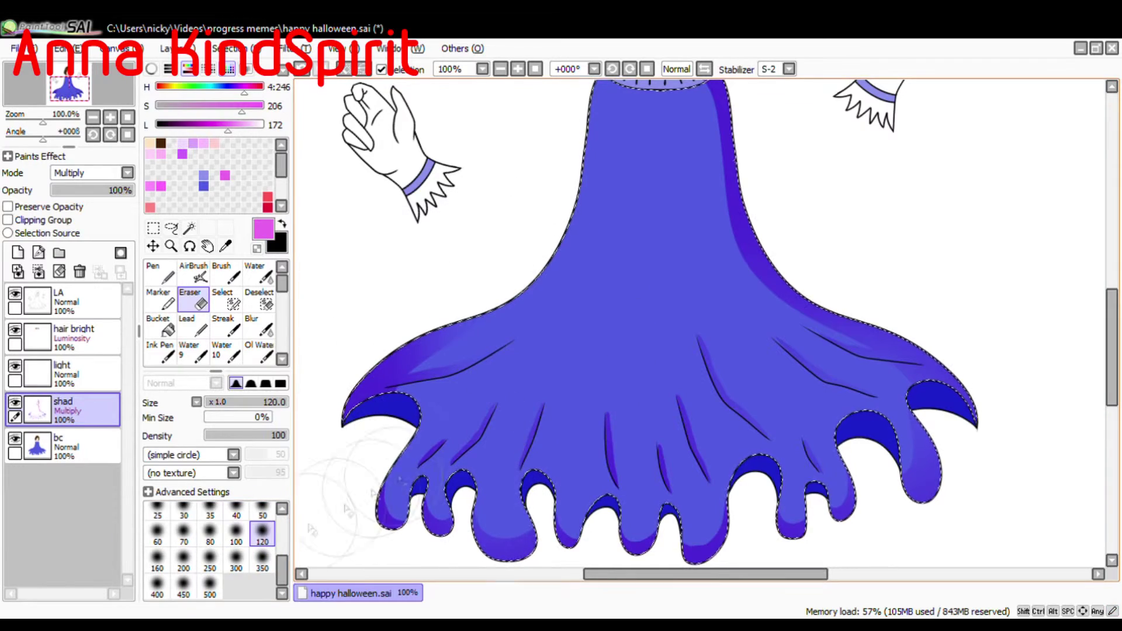
left_click_drag(442, 427, 451, 477)
mouse_move(713, 380)
left_mouse_down()
mouse_move(678, 302)
mouse_move(628, 350)
left_mouse_up()
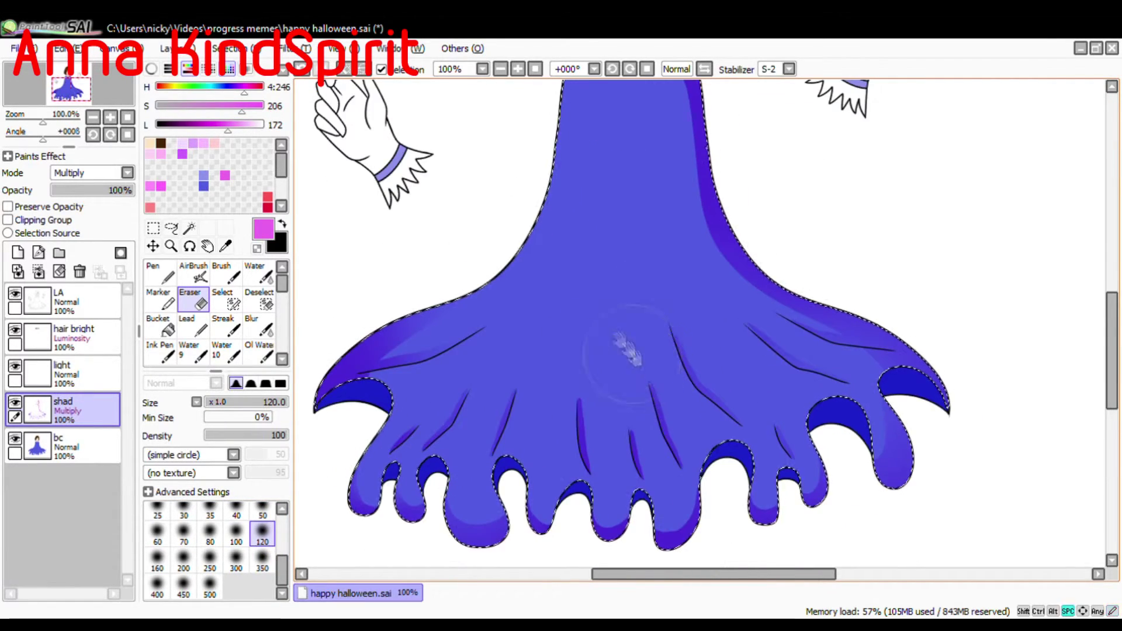
left_click_drag(664, 511, 621, 533)
mouse_move(576, 249)
left_mouse_down()
mouse_move(574, 370)
mouse_move(549, 383)
mouse_move(583, 225)
mouse_move(681, 248)
left_mouse_up()
left_click(534, 69)
left_click(172, 229)
left_click(323, 286)
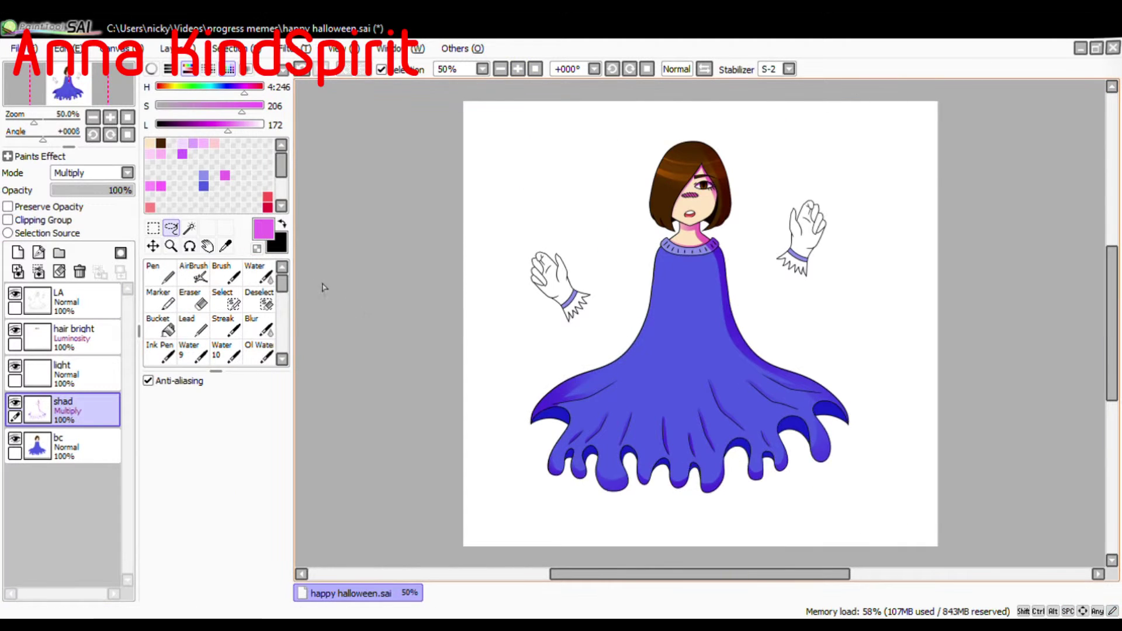
Set the opacity of the shad and light layers to 70%.
left_click_drag(424, 384, 388, 388)
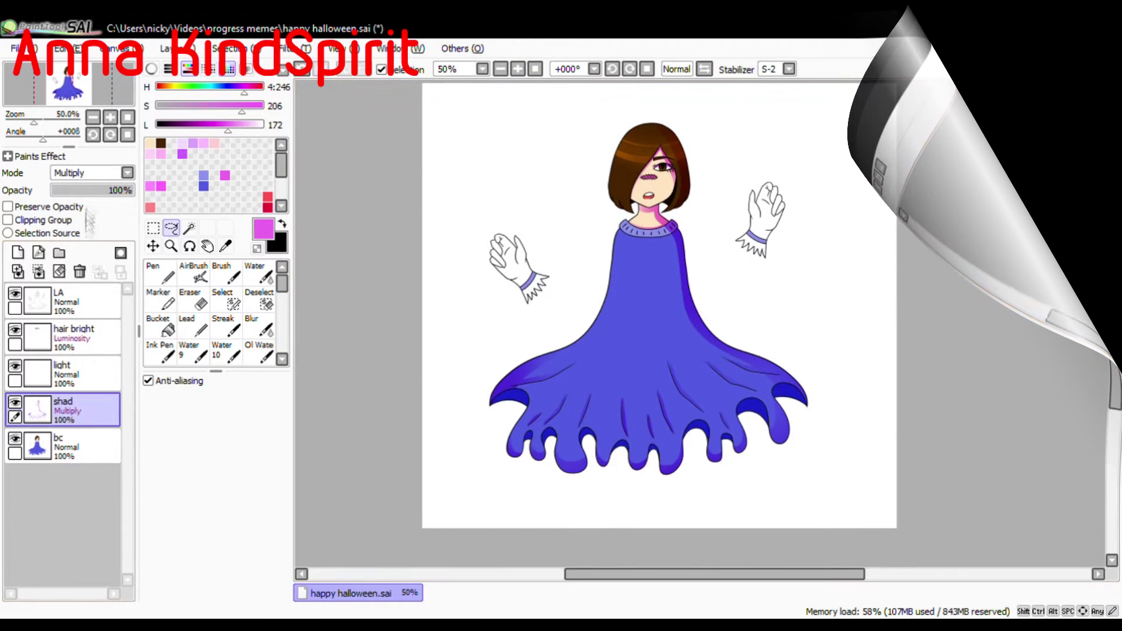
left_click_drag(96, 191, 99, 190)
left_click_drag(99, 190, 103, 190)
left_click_drag(103, 191, 106, 190)
left_click_drag(106, 190, 109, 188)
left_click_drag(109, 188, 111, 190)
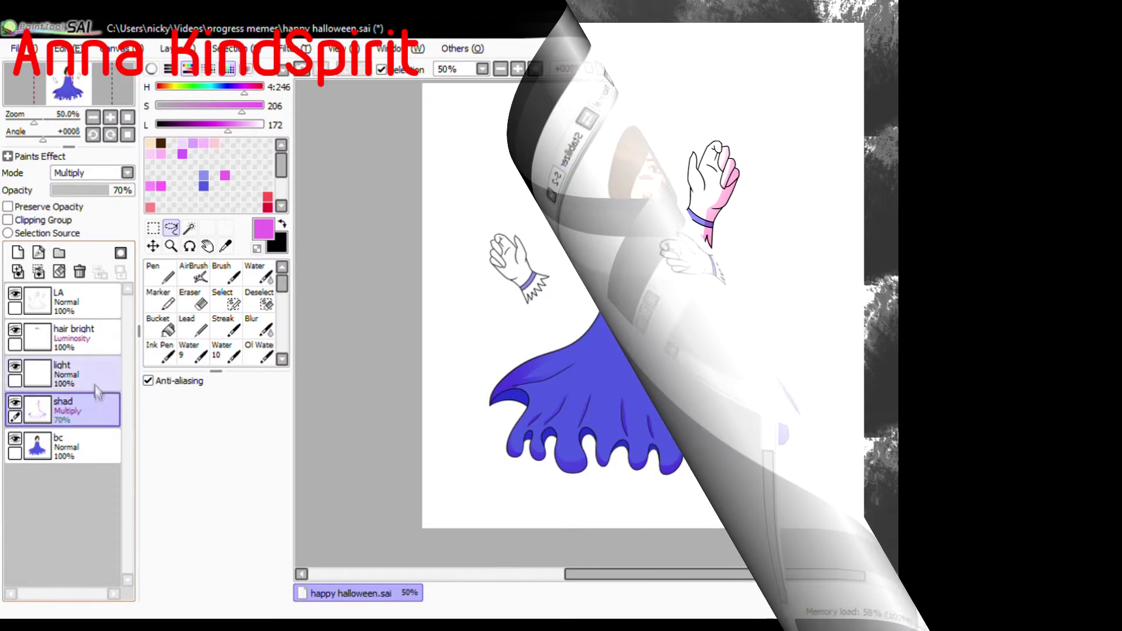
left_click(111, 359)
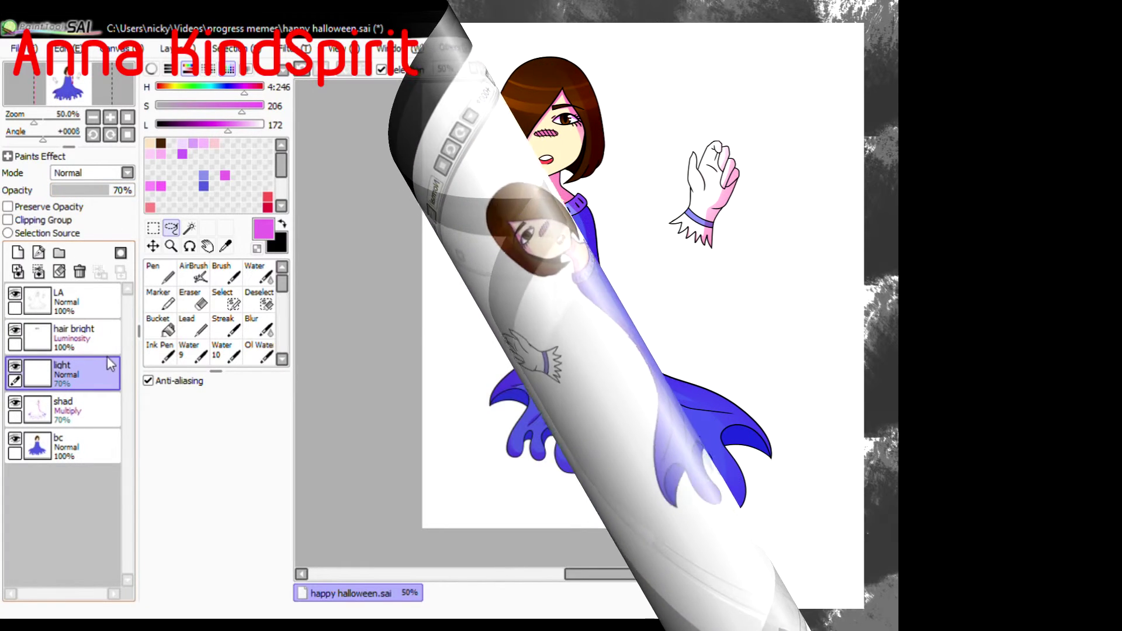